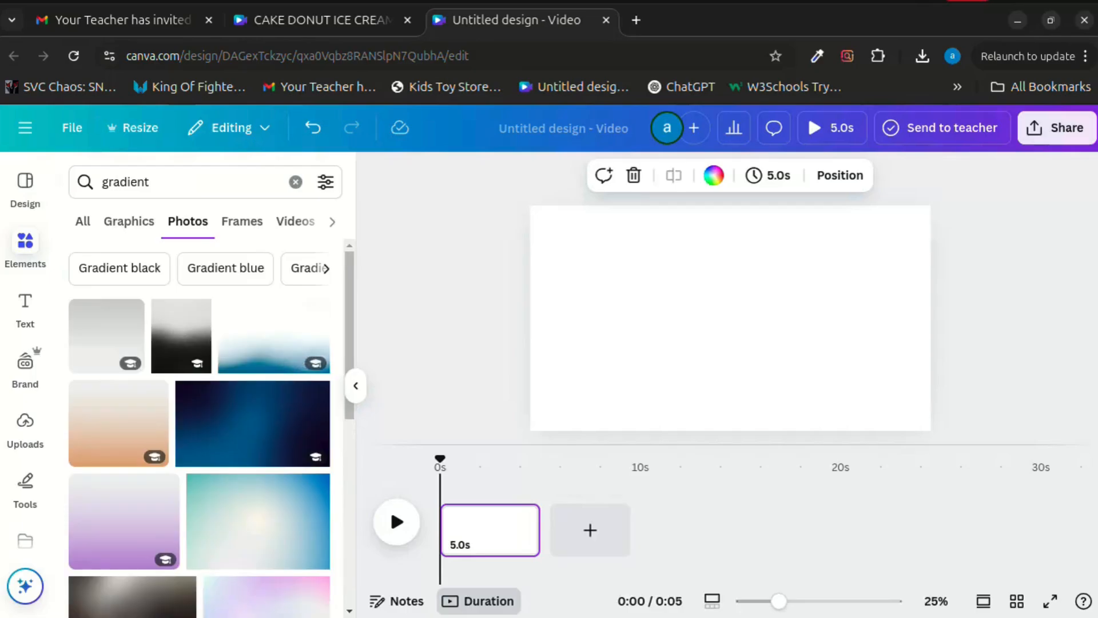
Add the dark blue gradient photo and set it as the page background.
scroll(286, 400, up, 4)
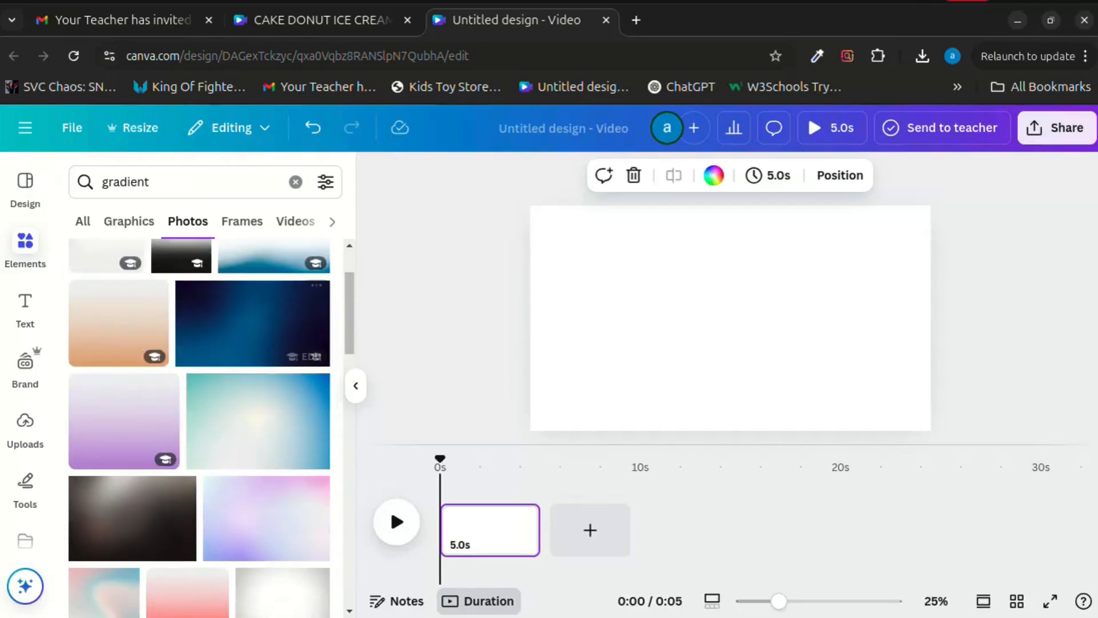
click(253, 324)
right_click(735, 341)
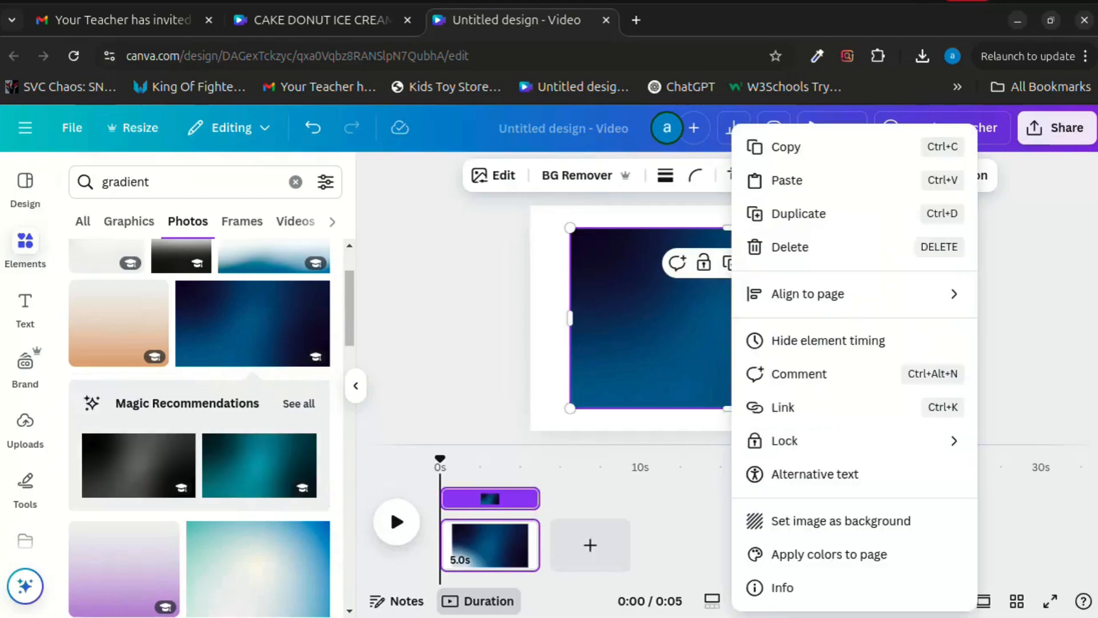
click(841, 521)
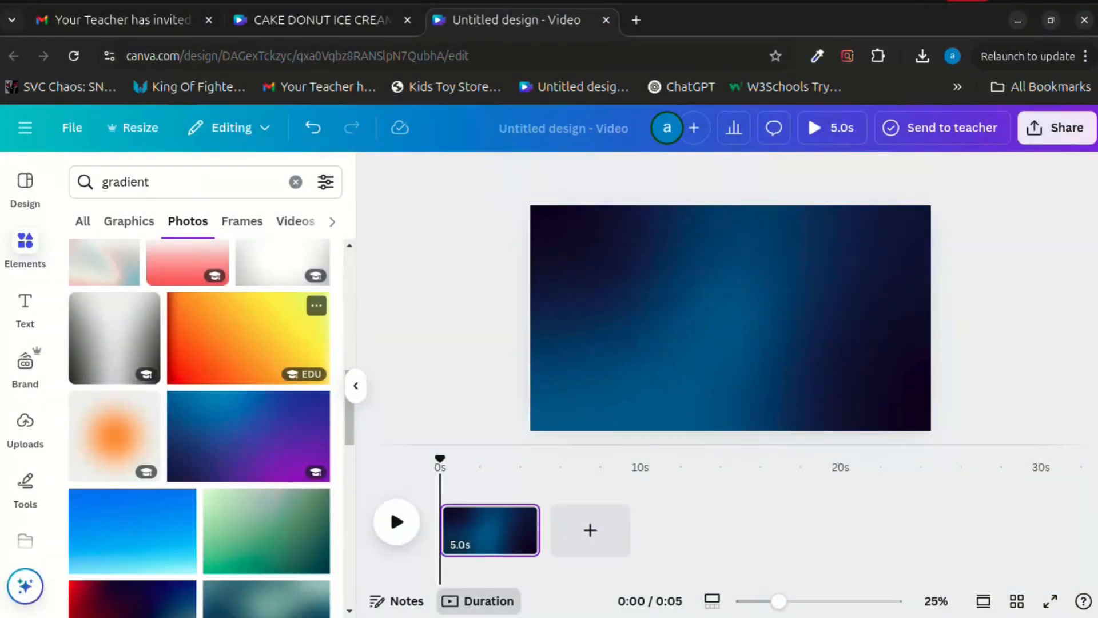
Add the orange-yellow gradient photo, enlarge and rotate it, and leave only its corner showing in the page's lower-right corner.
click(248, 337)
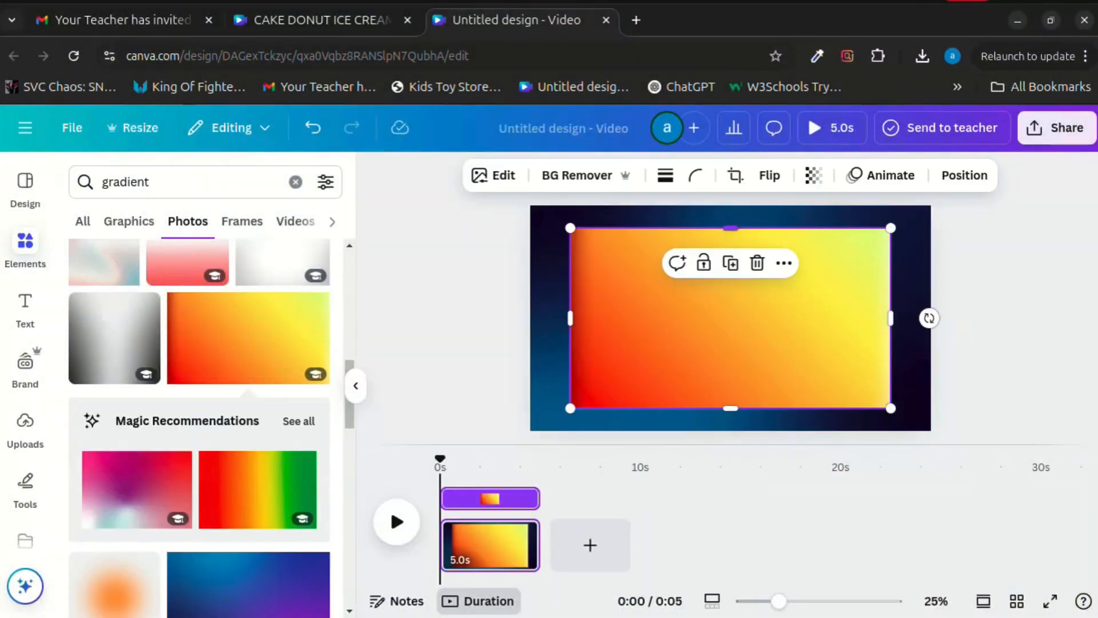
drag(891, 228, 1097, 80)
drag(801, 275, 574, 365)
drag(969, 333, 815, 174)
drag(729, 297, 1097, 491)
drag(916, 408, 930, 421)
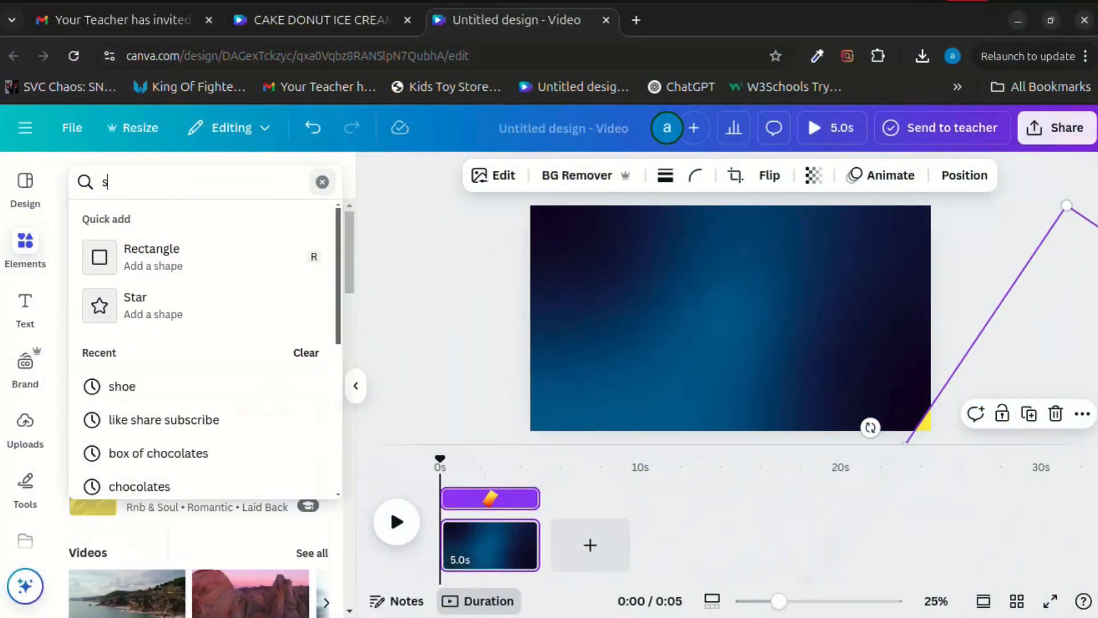
Insert the green sneakers graphic from the recently used elements.
key(BackSpace)
click(25, 249)
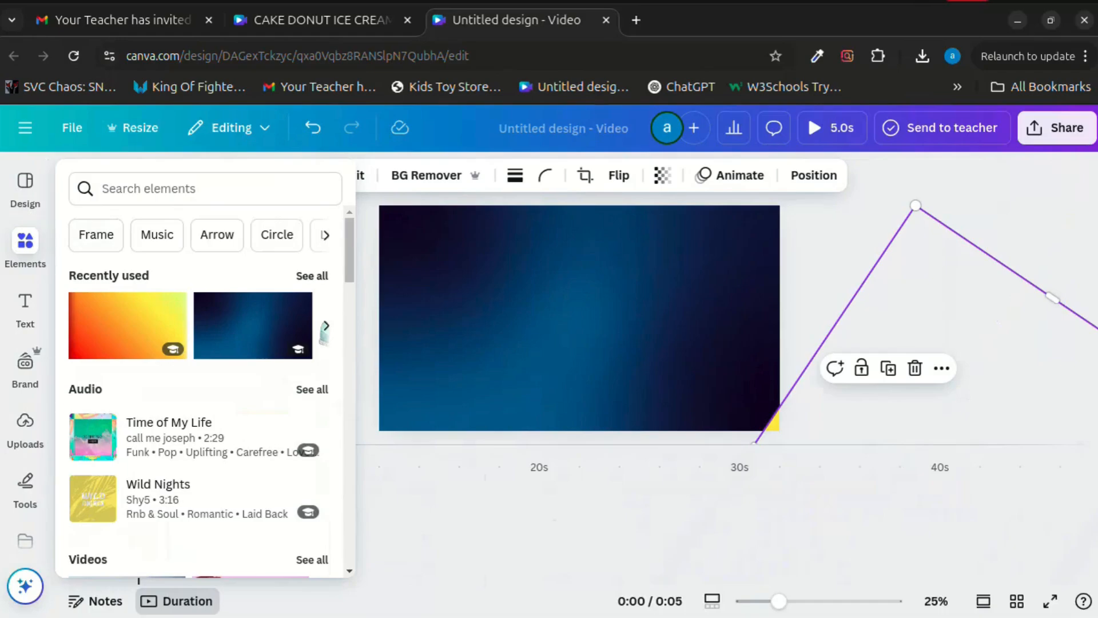
click(312, 275)
click(119, 346)
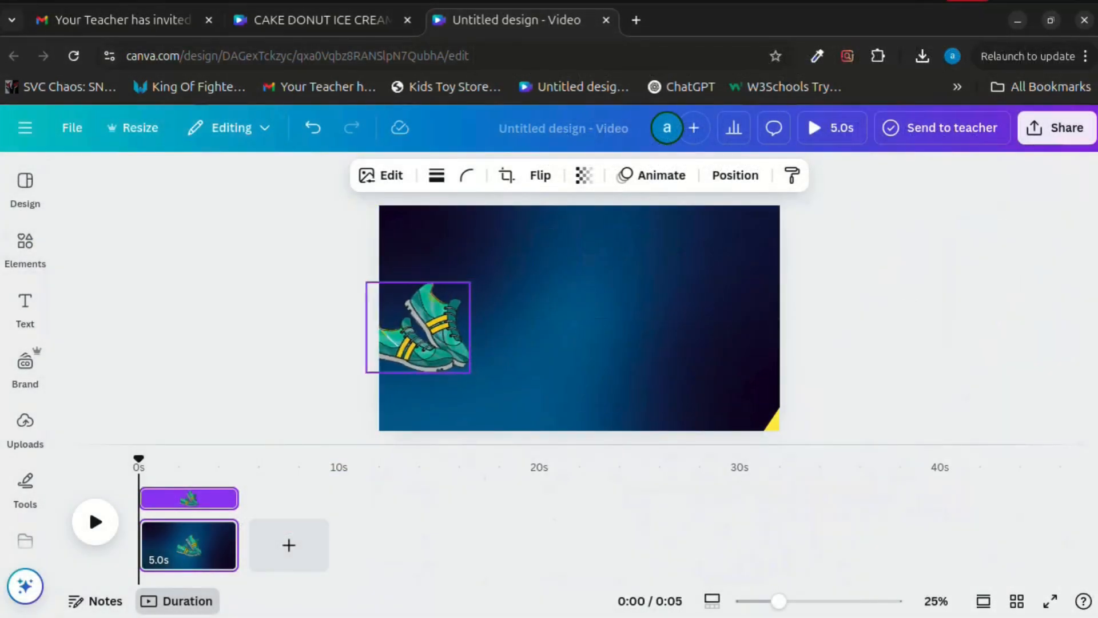
Enlarge the sneakers graphic and place it almost entirely outside the page's left edge.
drag(418, 328, 379, 328)
drag(431, 283, 377, 307)
drag(469, 216, 447, 235)
drag(403, 309, 347, 288)
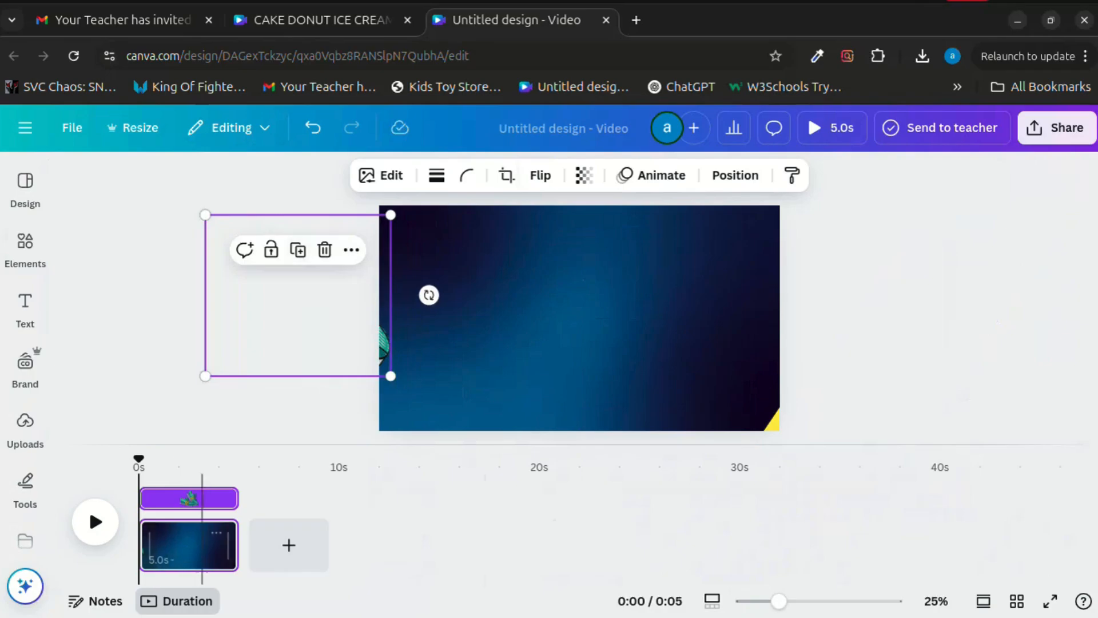
Duplicate the first page in the timeline.
right_click(200, 554)
click(281, 291)
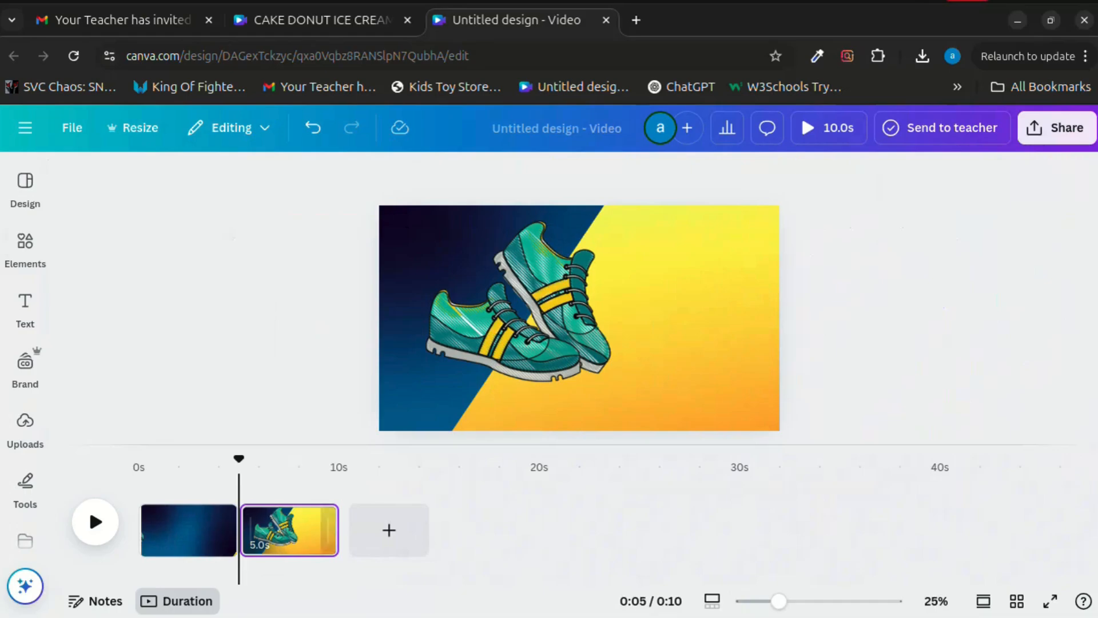
Add a 1.5-second Match & Move transition between the two pages and preview the video from near the start.
drag(238, 458, 204, 459)
right_click(221, 529)
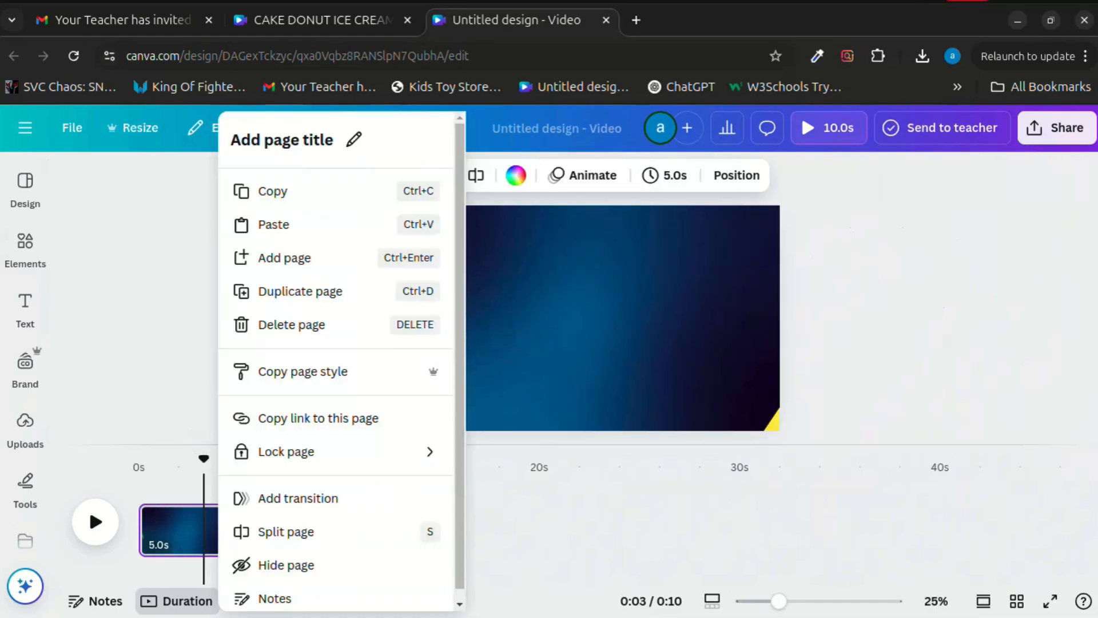
click(295, 498)
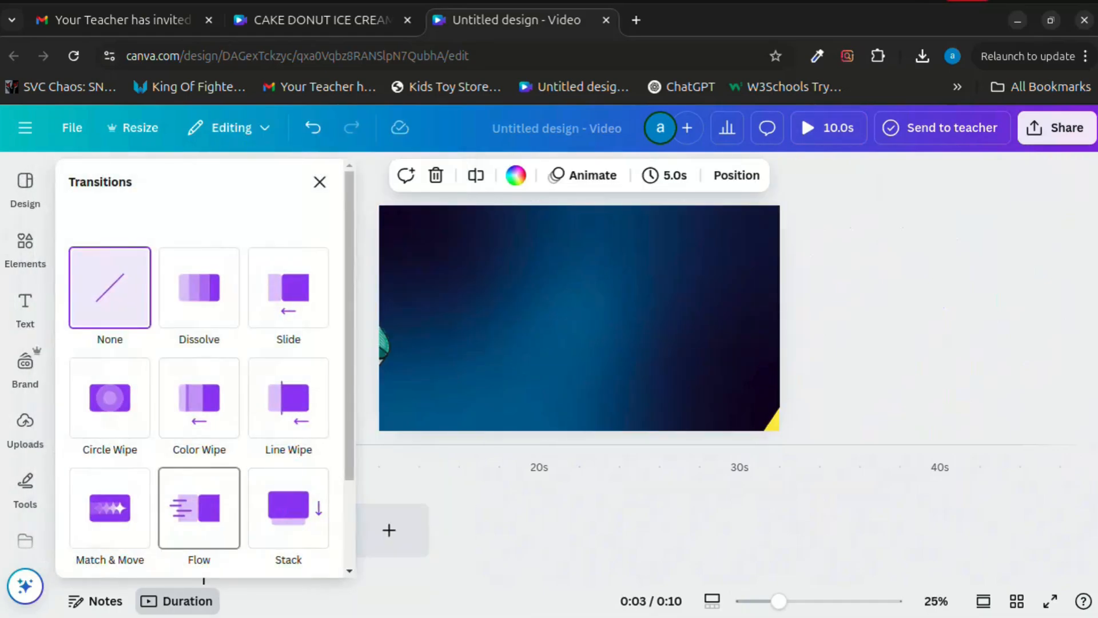
click(110, 507)
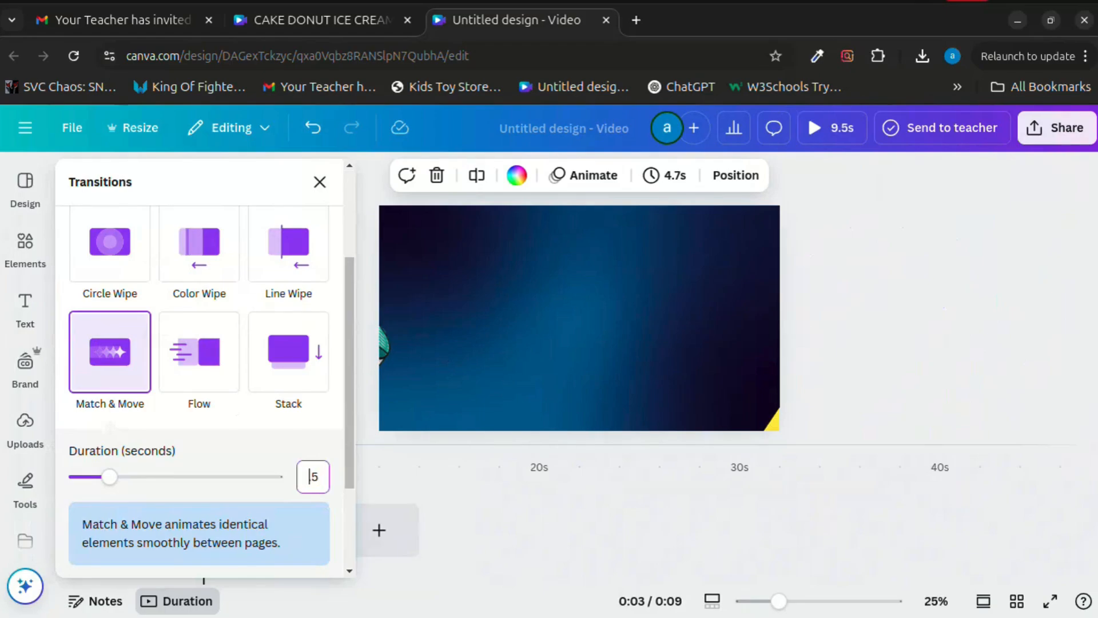
key(Return)
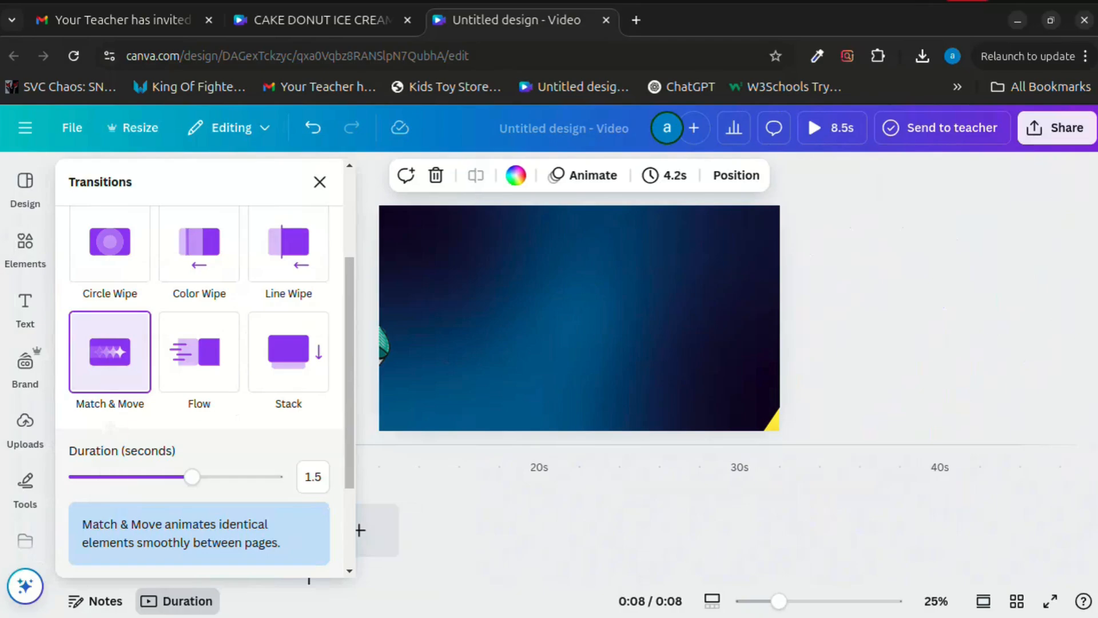
key(Escape)
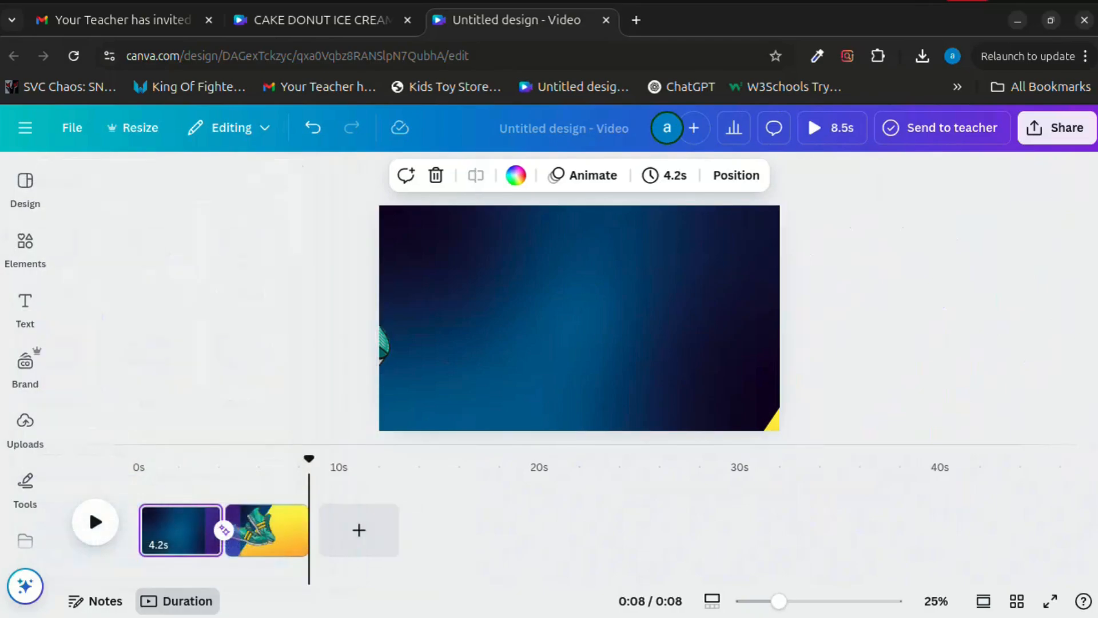
drag(309, 459, 147, 459)
click(96, 522)
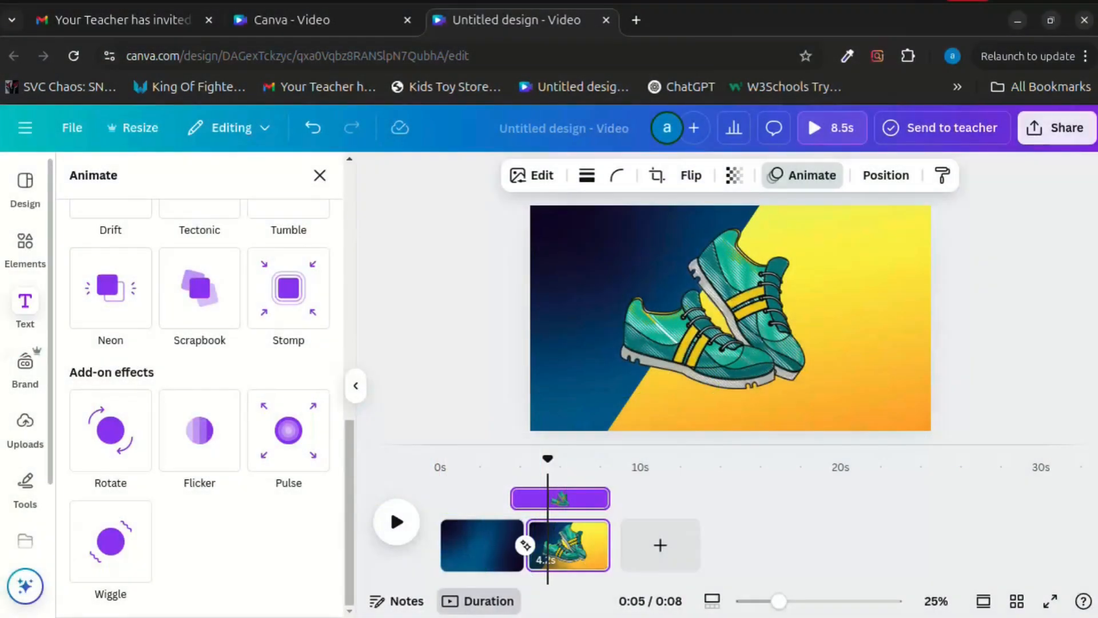
Add a heading reading "MEGA SALE" to the second page.
click(25, 307)
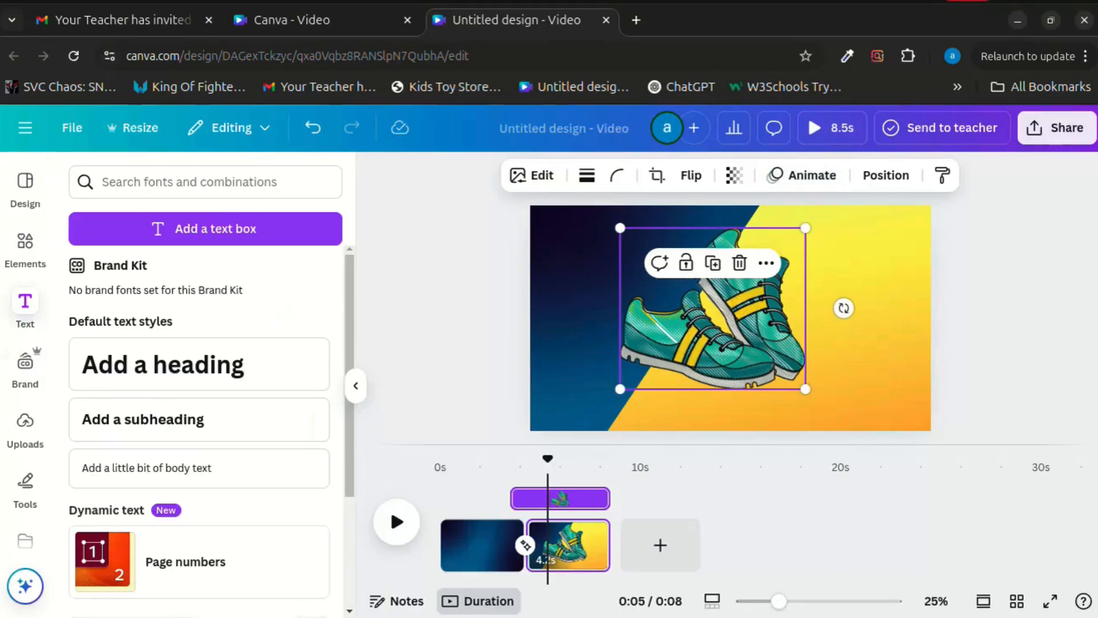
click(163, 365)
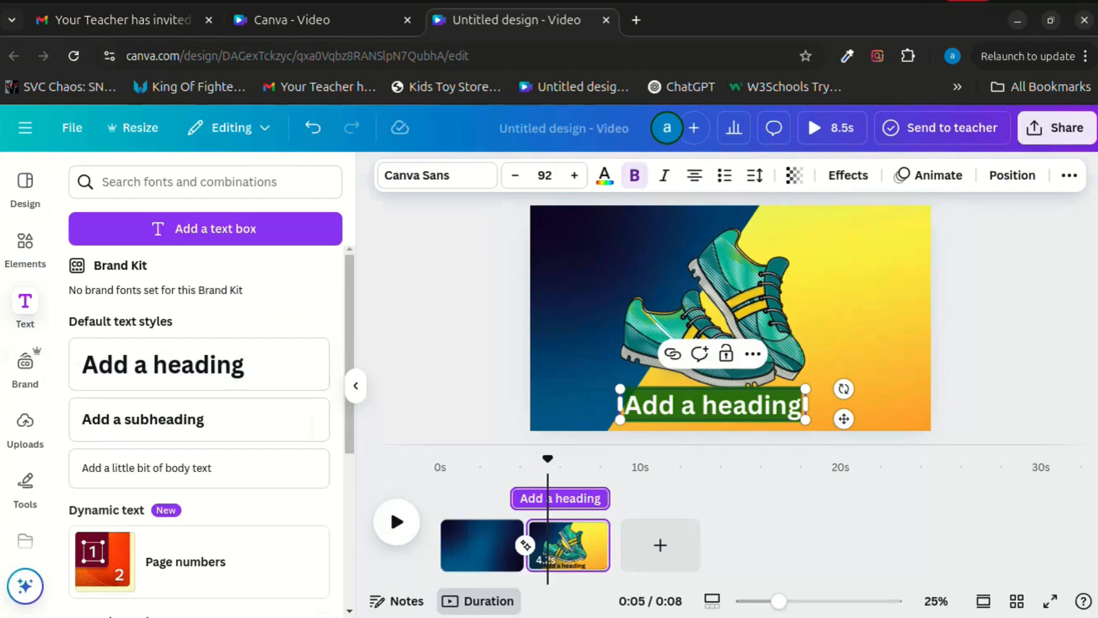
text(M)
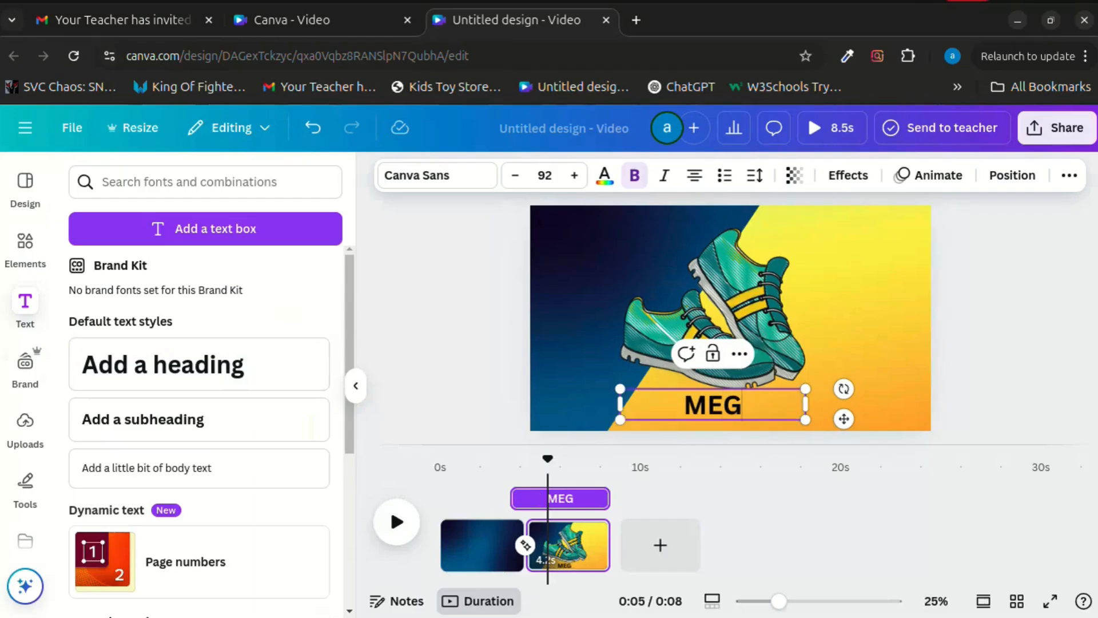
text(EGA)
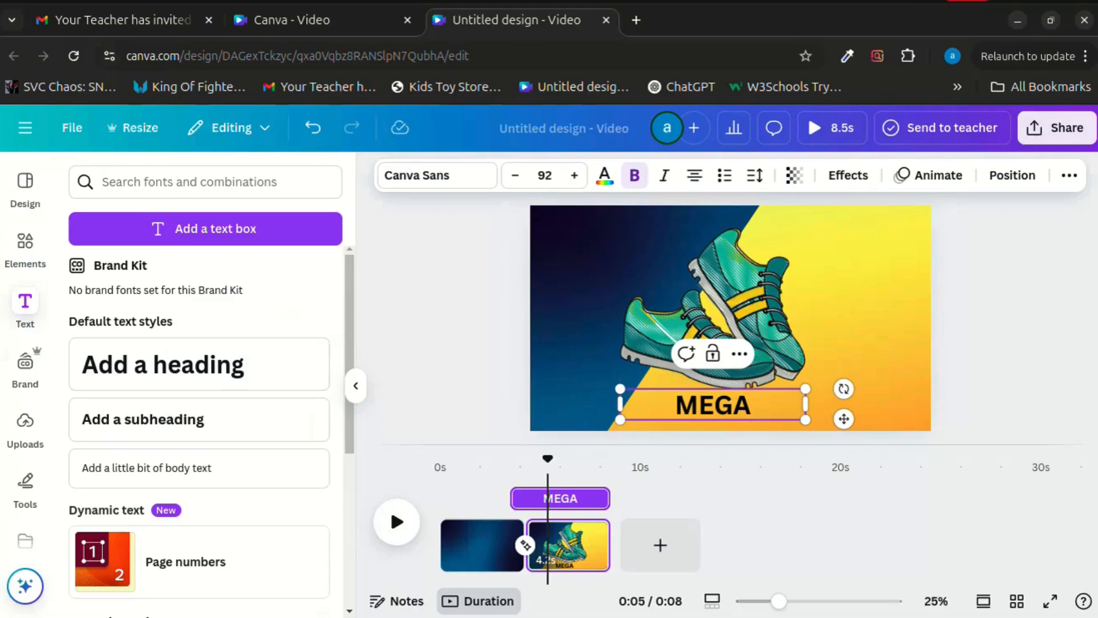
text( SALE)
Wrap the MEGA SALE heading onto two lines in the page's upper-left corner.
drag(806, 404, 579, 244)
click(830, 394)
click(675, 405)
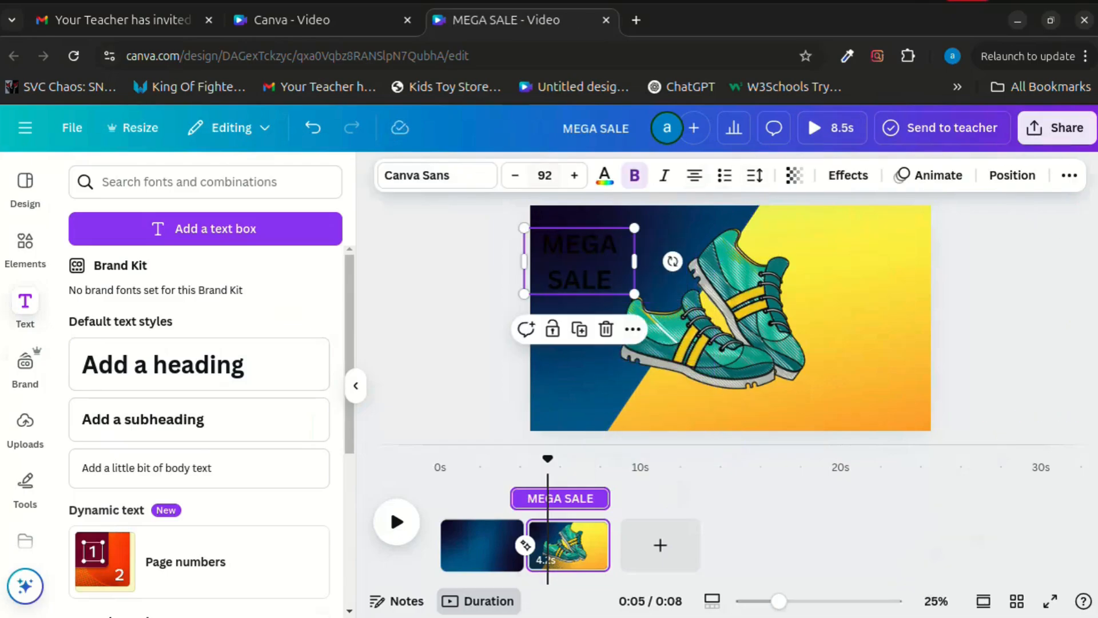
Colour the MEGA SALE heading white and apply the Splice text effect.
click(605, 175)
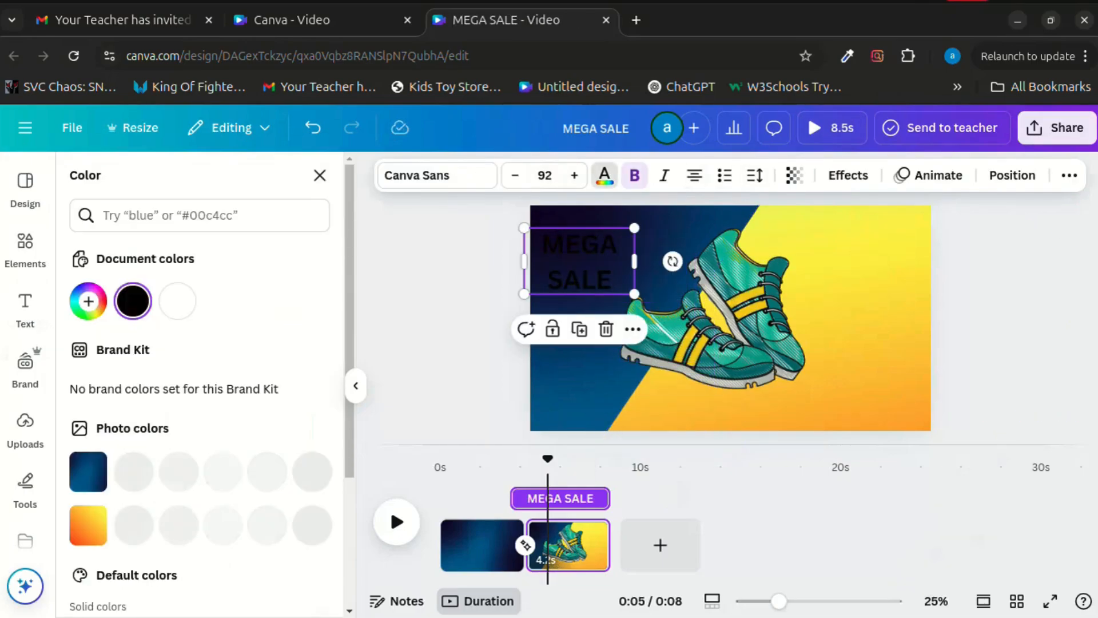
scroll(200, 384, down, 3)
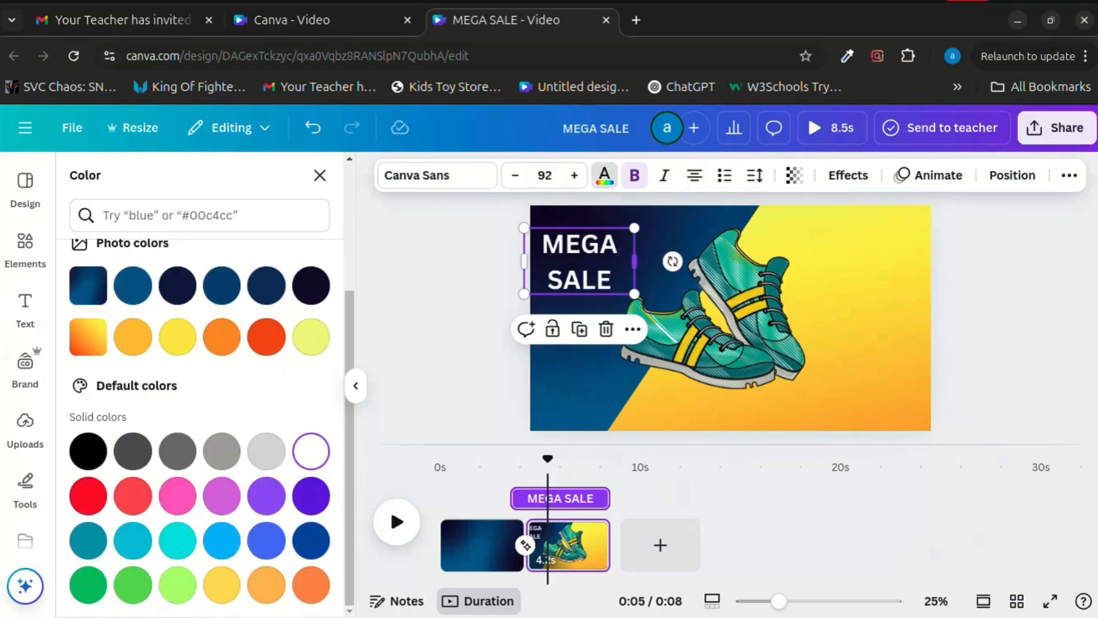
click(848, 175)
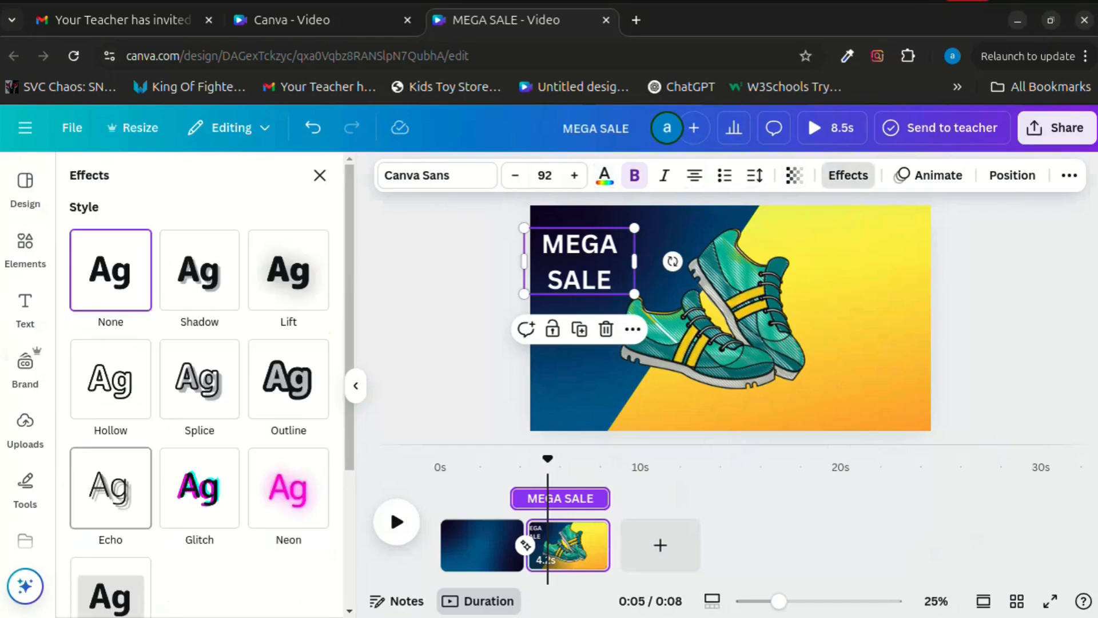
click(111, 378)
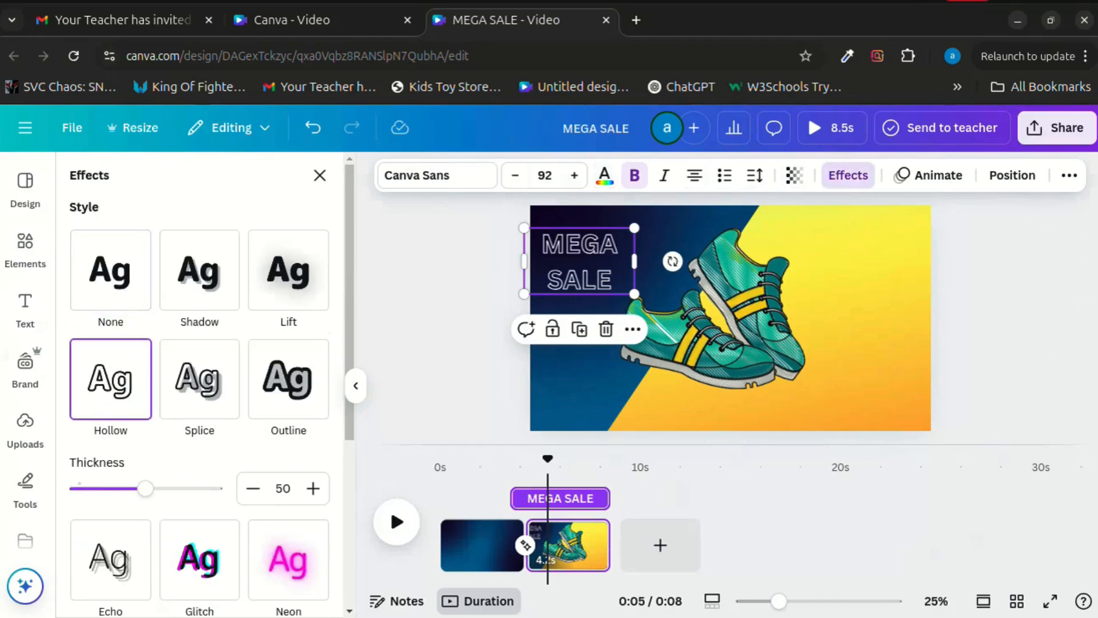
click(199, 378)
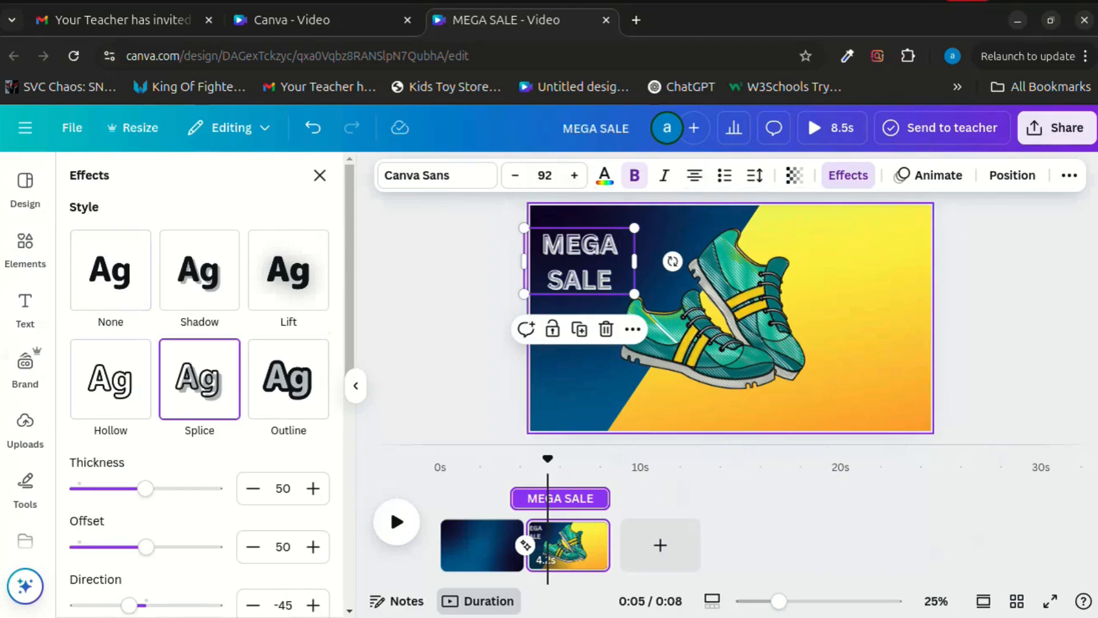
Enlarge the MEGA SALE heading to font size 123 and make a copy over the yellow area that reads "NEW ARRIVAL".
drag(635, 228, 673, 205)
drag(599, 250, 815, 353)
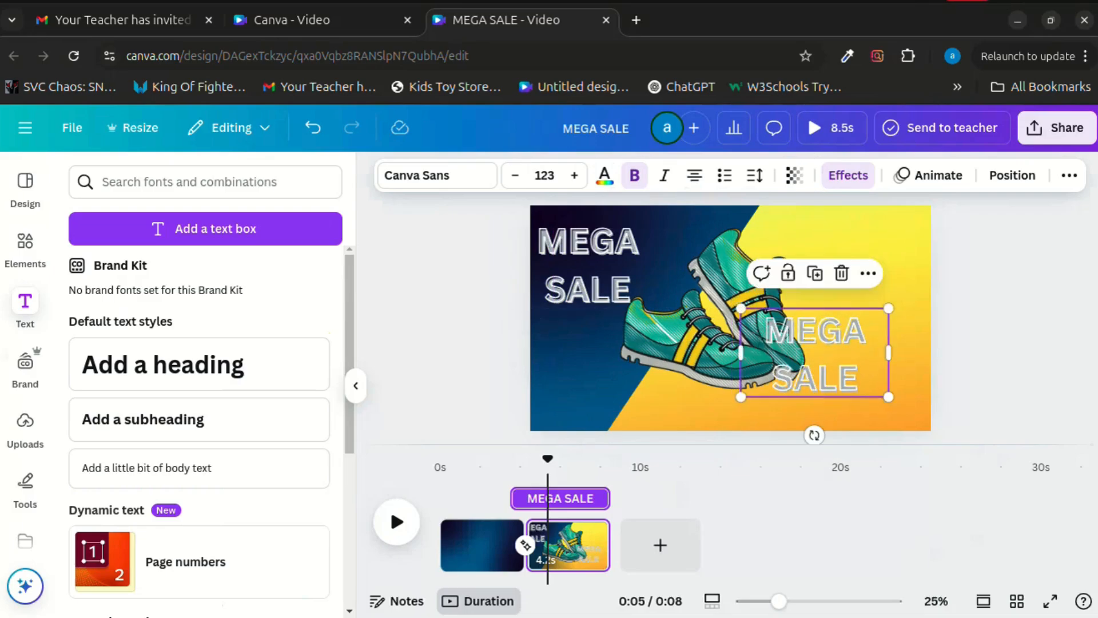
double_click(815, 352)
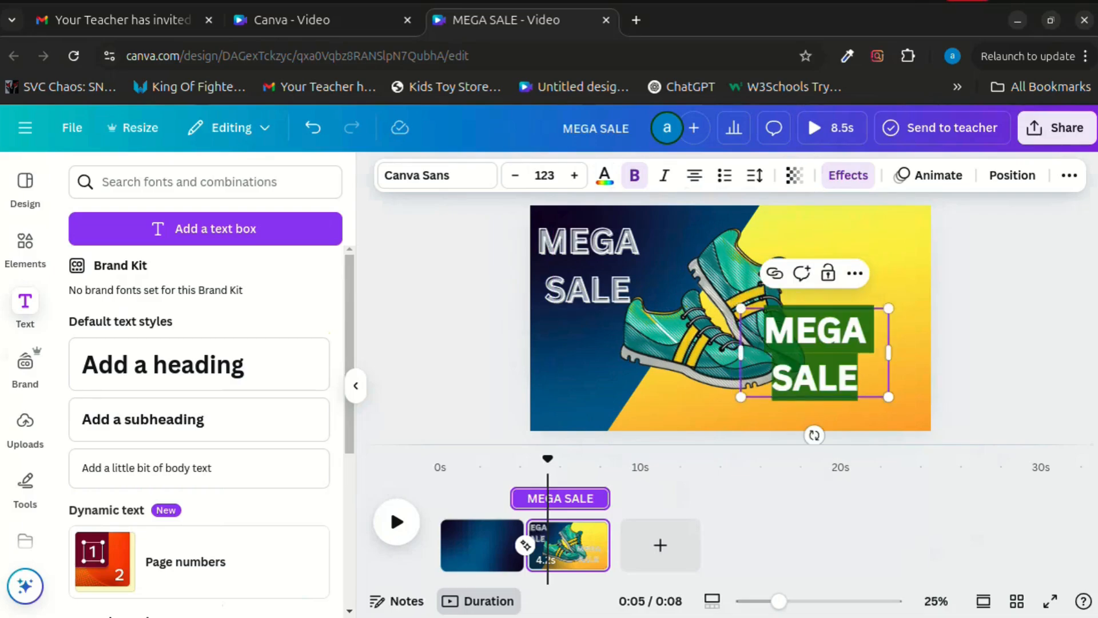
text(NEW ARRI)
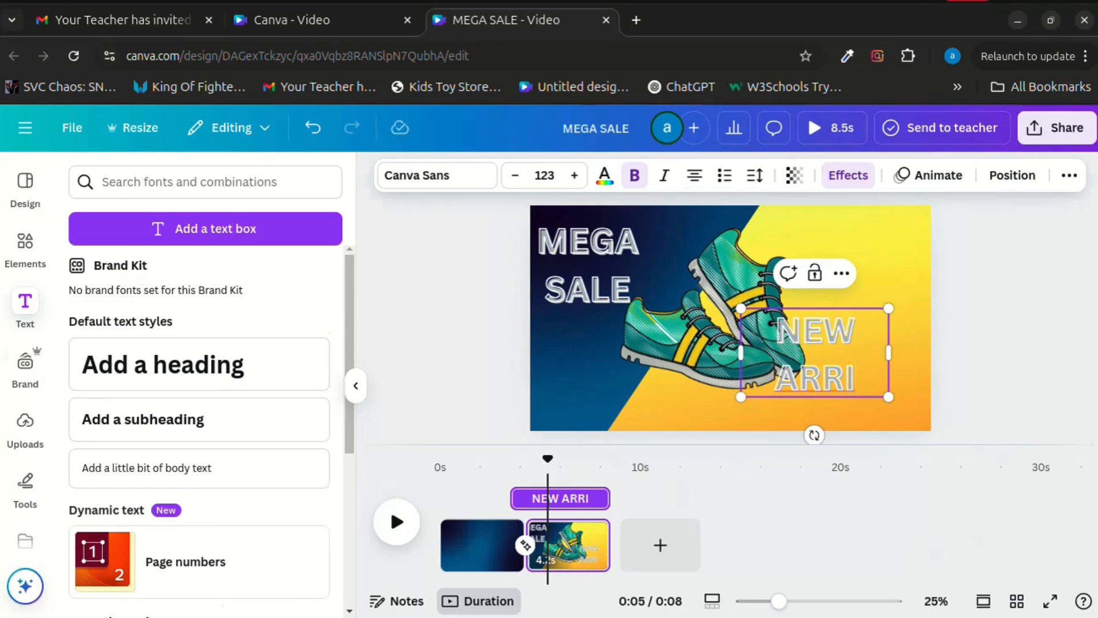
text(VAL)
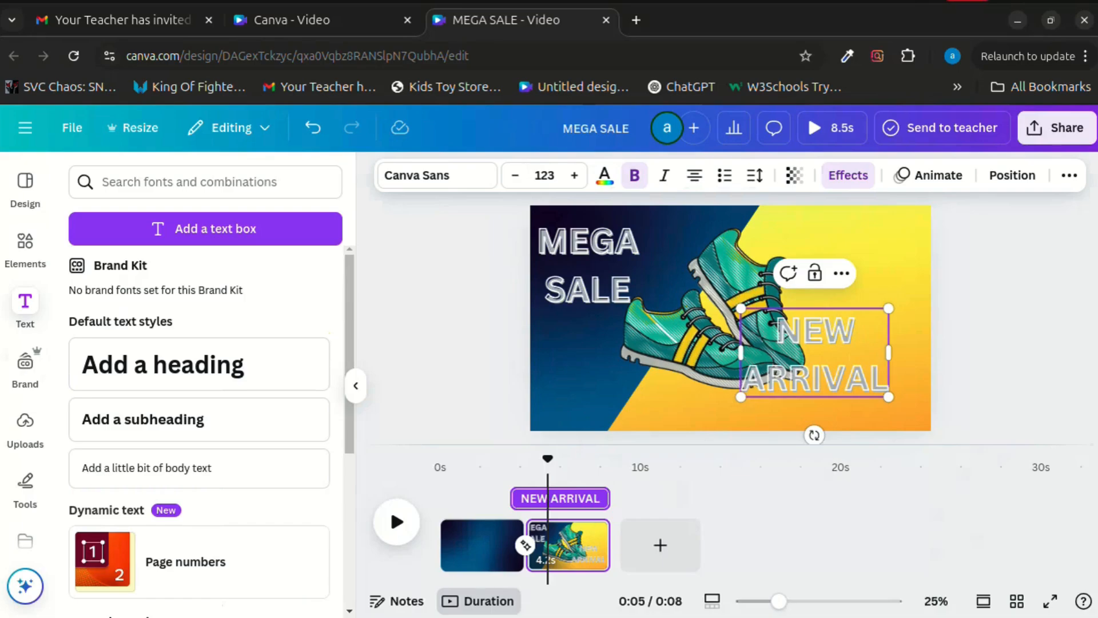
Move the NEW ARRIVAL text to the page's upper-right corner and reduce it to font size 113.
click(981, 356)
drag(816, 355, 857, 259)
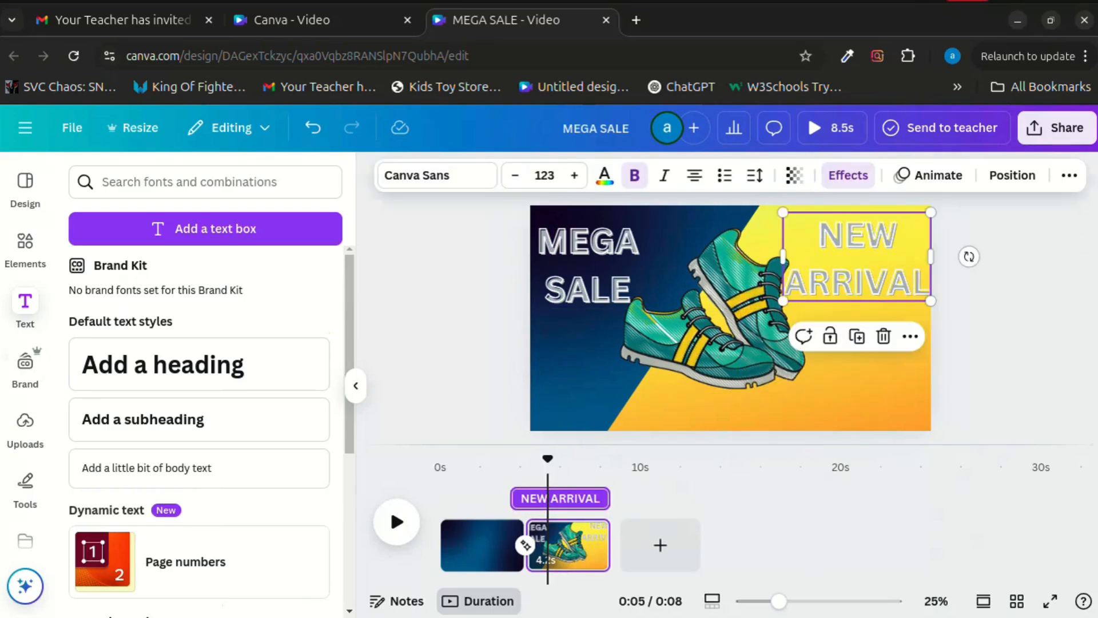
drag(783, 212, 795, 219)
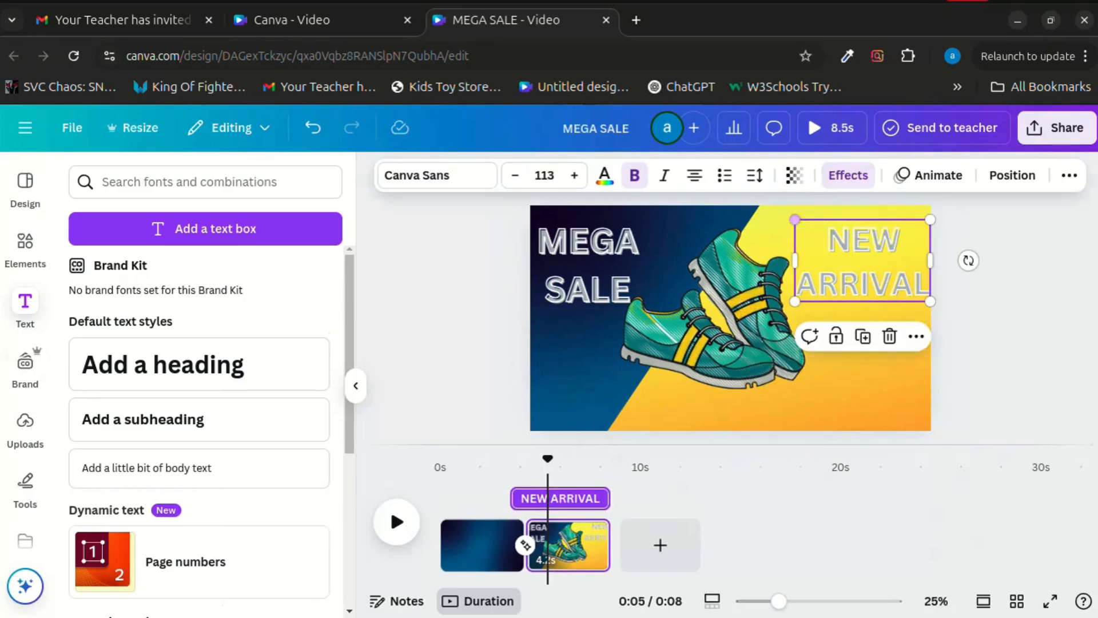
drag(848, 261, 848, 254)
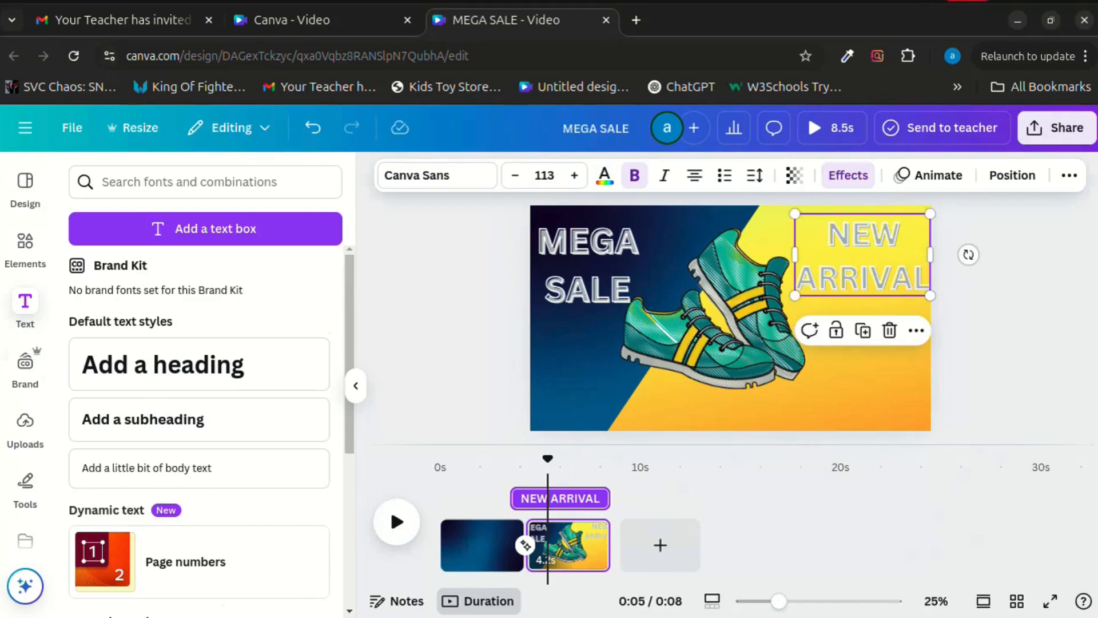
Change the NEW ARRIVAL text's effect to Outline.
click(604, 175)
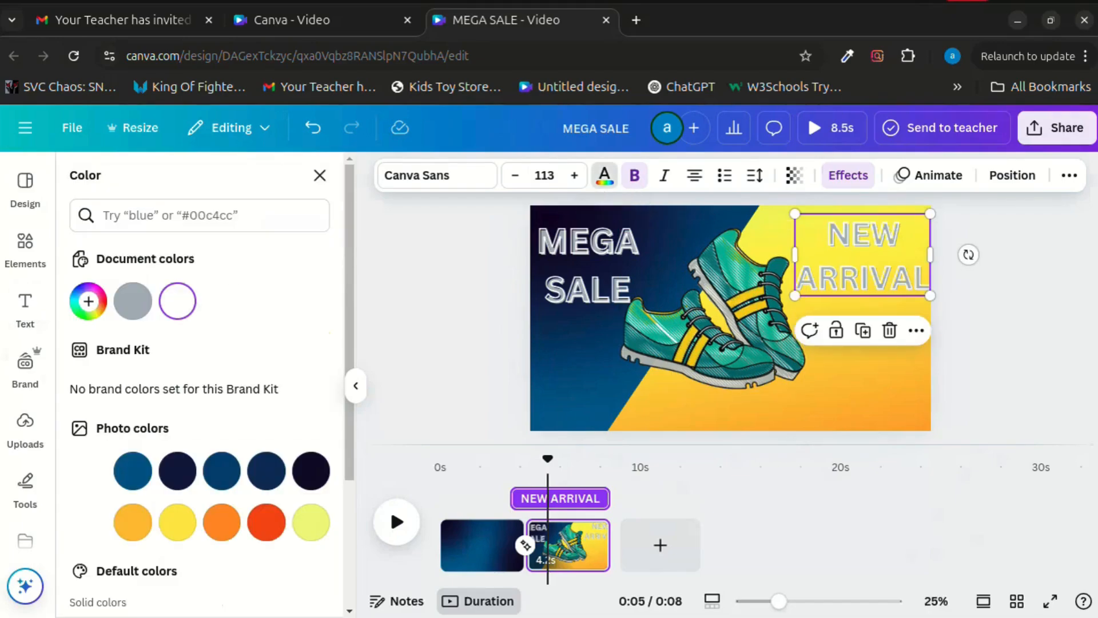
click(848, 176)
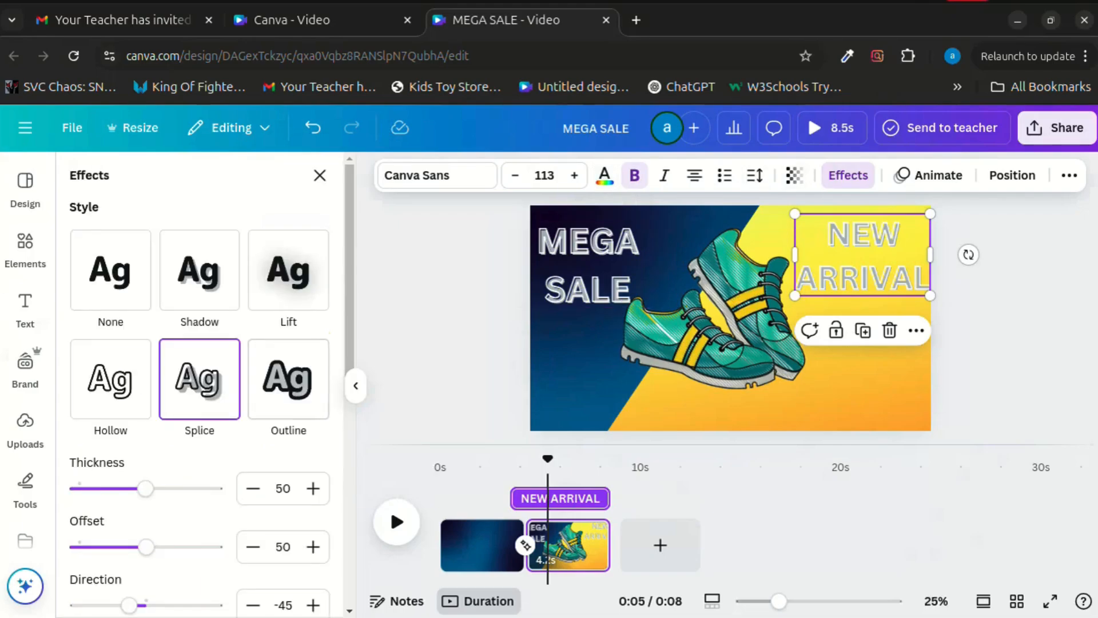
click(288, 379)
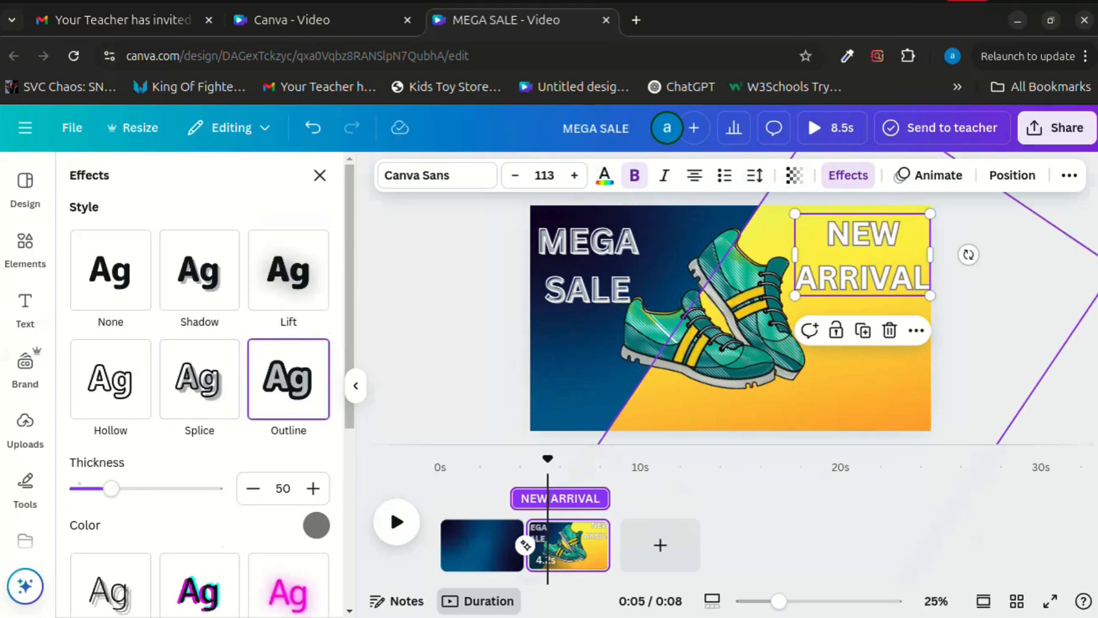
Duplicate the NEW ARRIVAL text, place the copy below it at font size 96.7, and reword it as "SHOES".
click(863, 330)
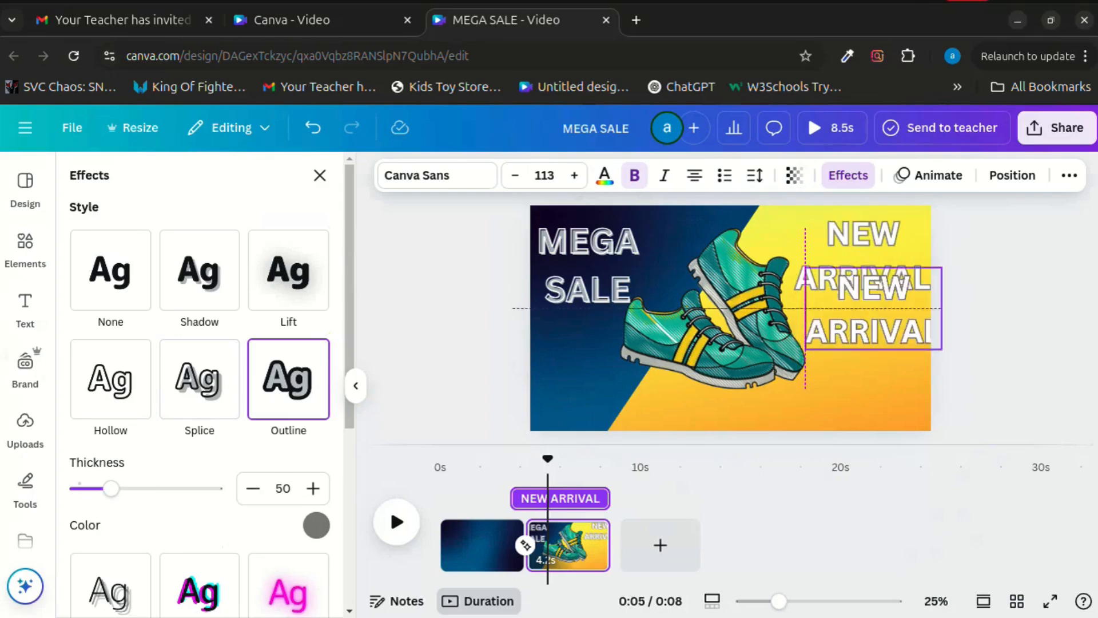
drag(795, 307, 815, 319)
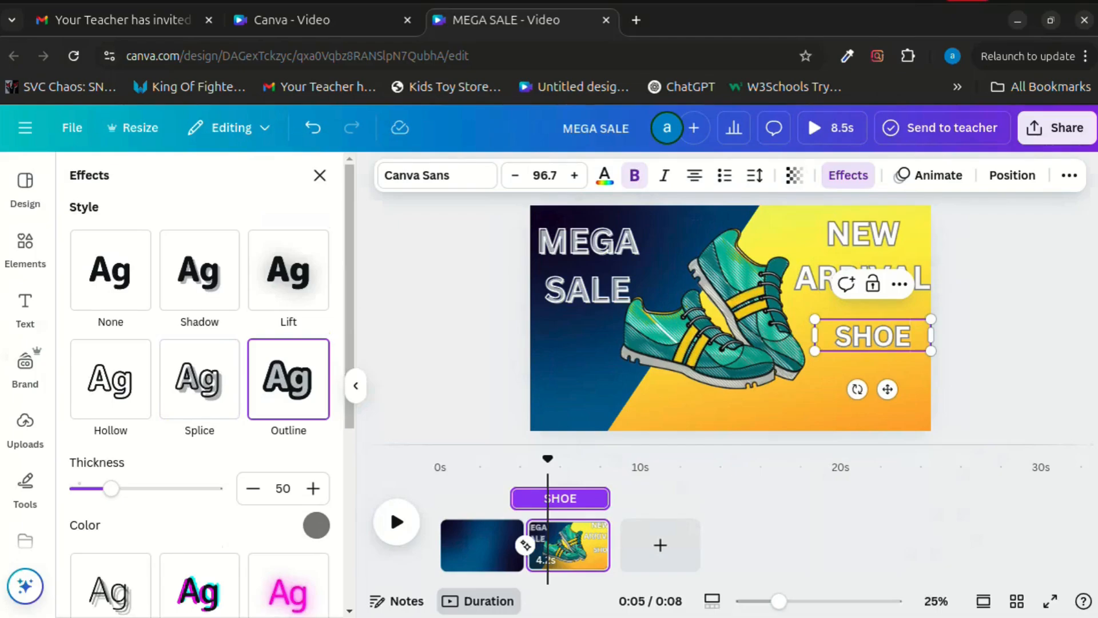
text(S)
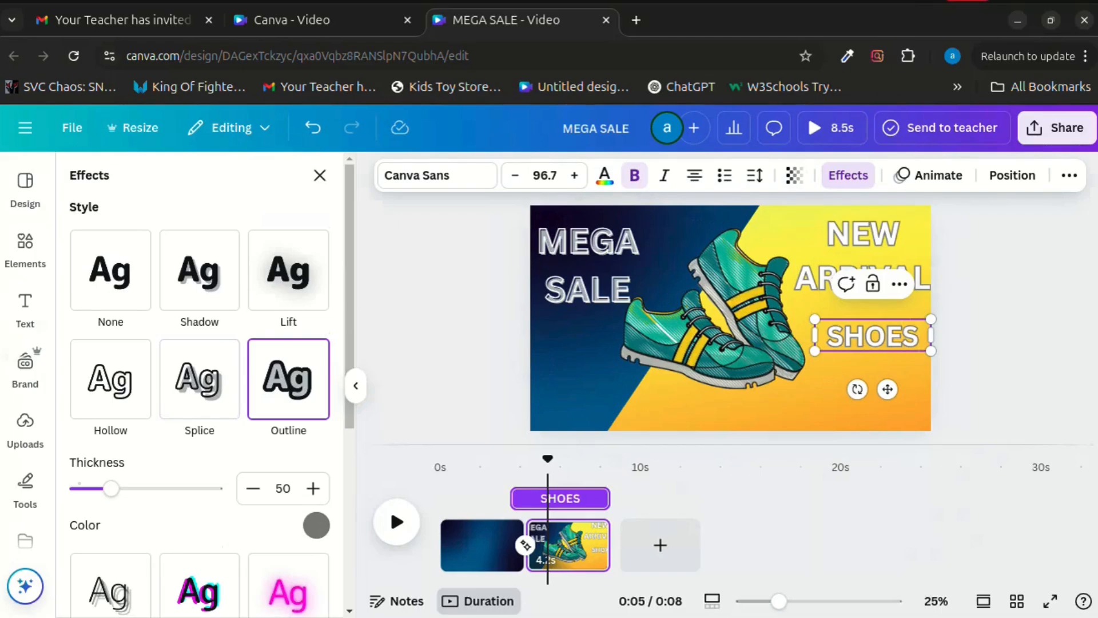
Change the SHOES text's effect to Hollow.
click(320, 175)
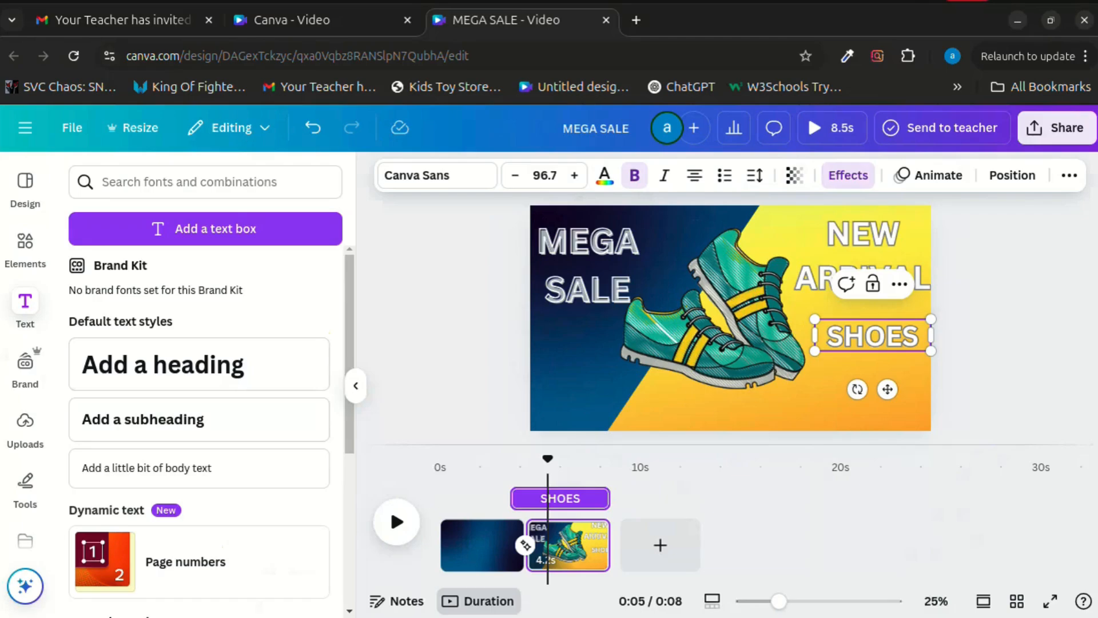
click(848, 176)
click(110, 379)
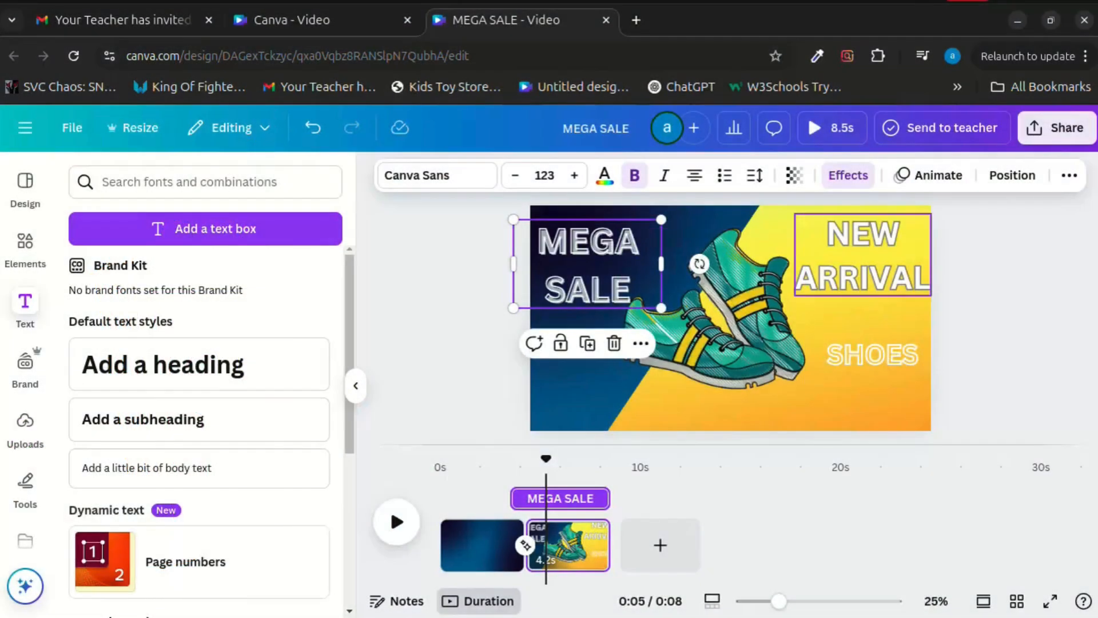
Animate the MEGA SALE heading with Pan on enter.
click(930, 176)
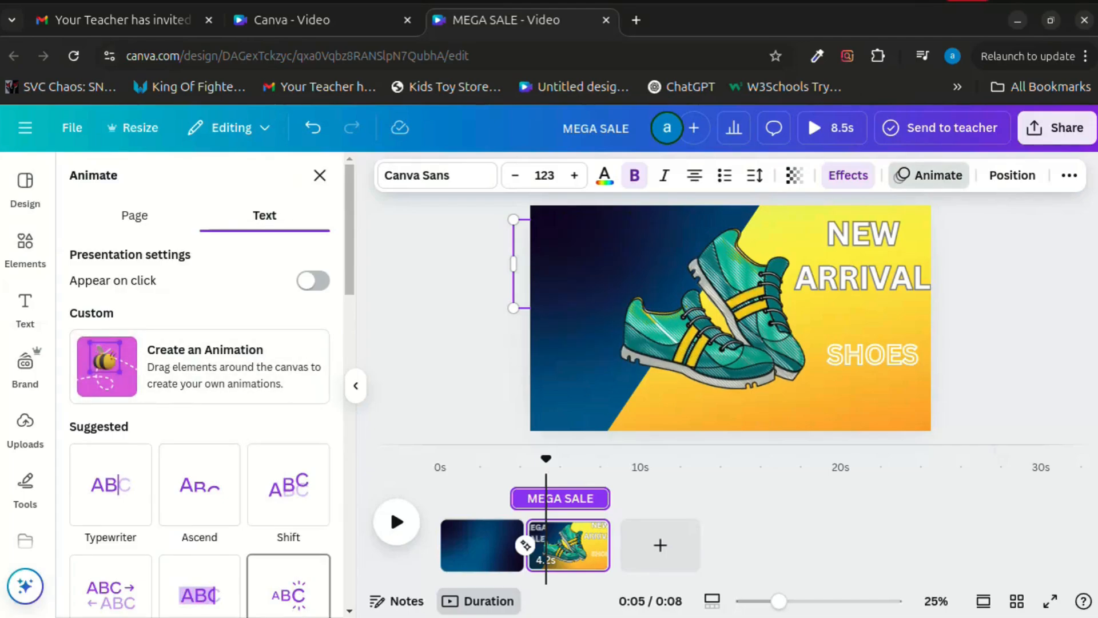
scroll(199, 372, down, 10)
click(200, 318)
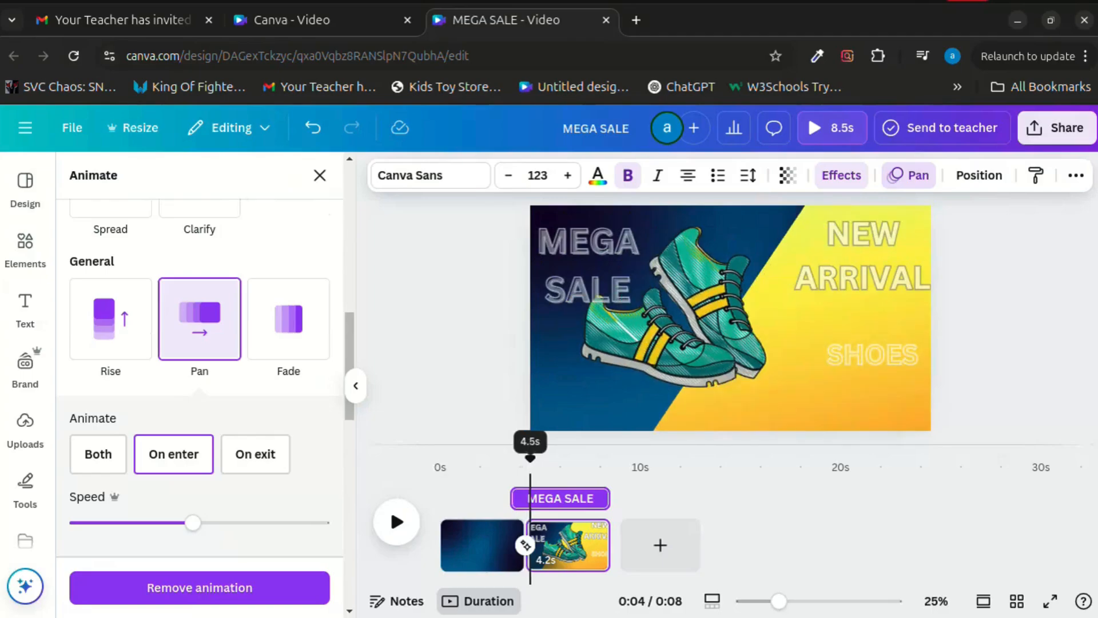
Animate the NEW ARRIVAL text with Rise on both enter and exit, with downward direction and a slower speed.
click(578, 493)
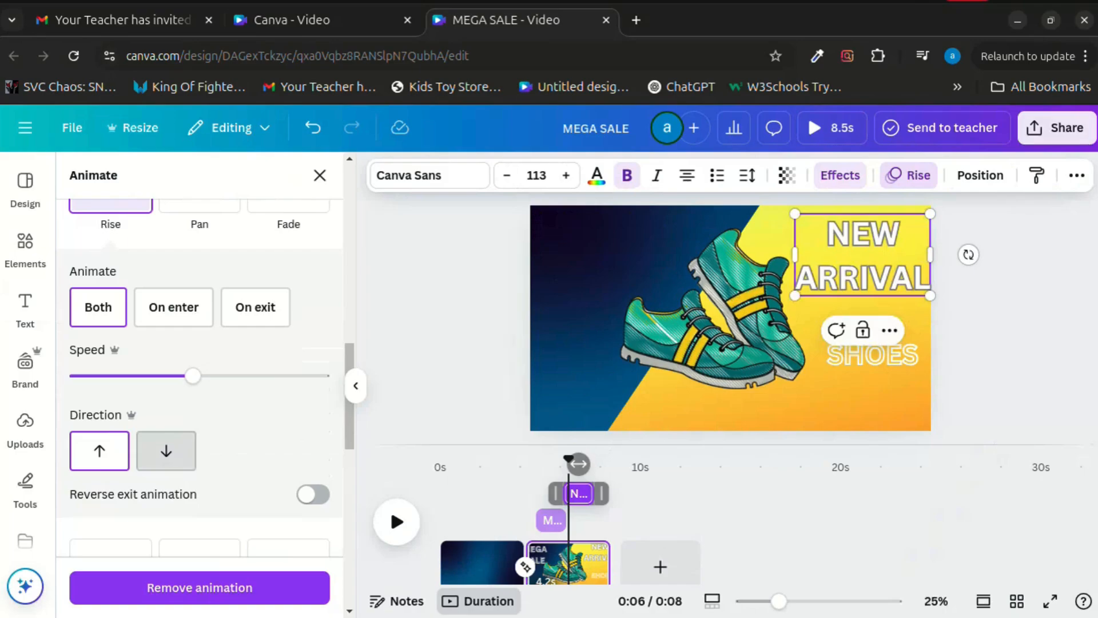
click(166, 451)
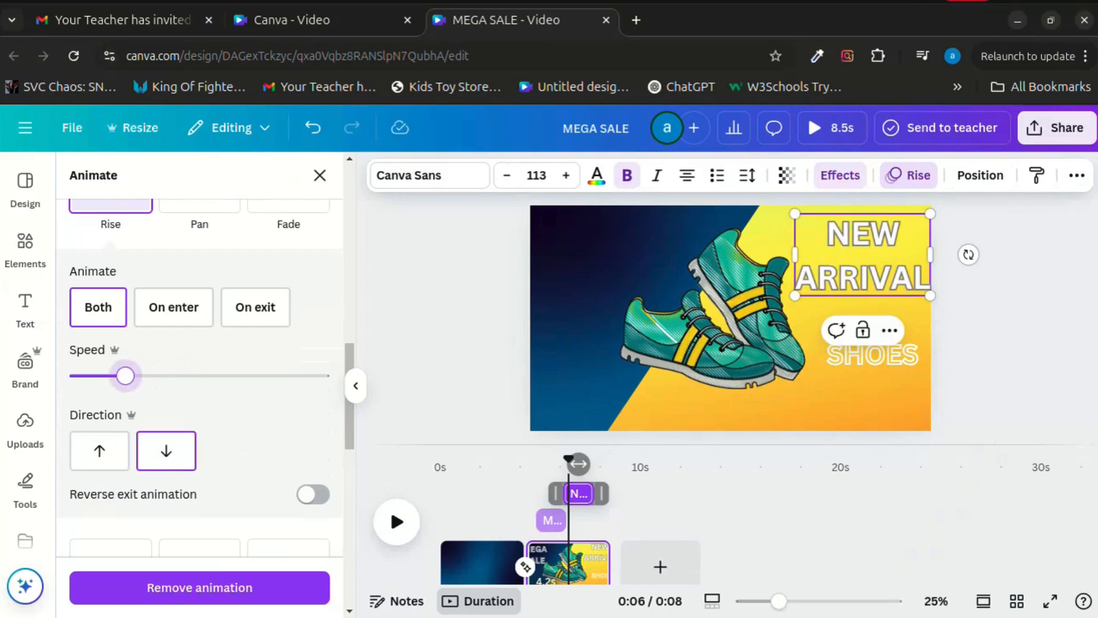
drag(125, 375, 99, 376)
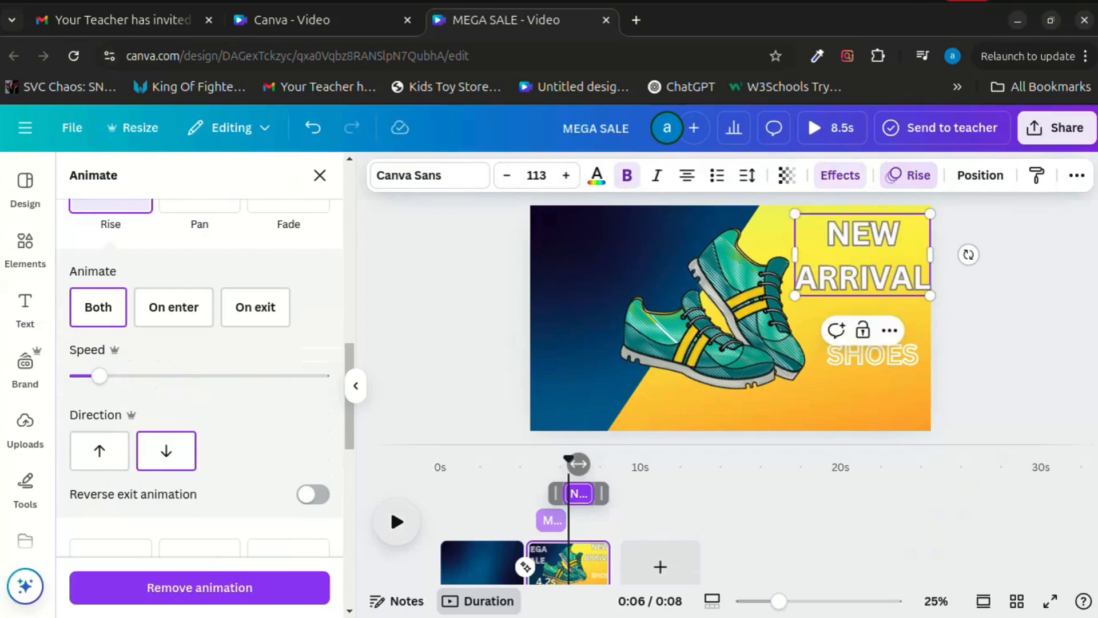
Preview the text animations and extend the MEGA SALE heading's timing to the end of the second page.
key(space)
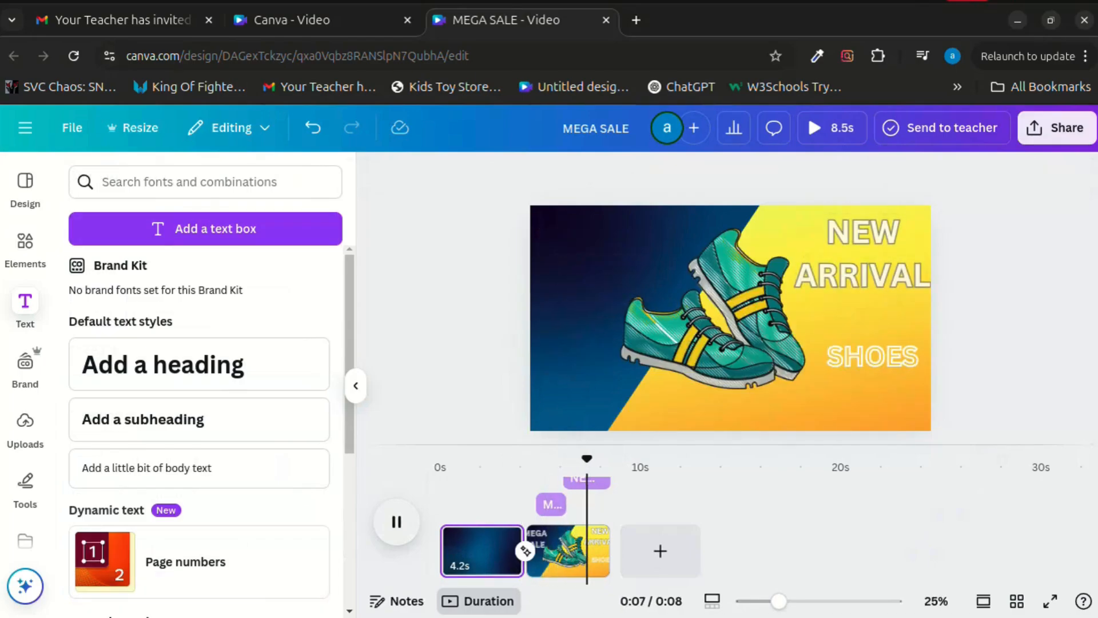
key(space)
click(552, 504)
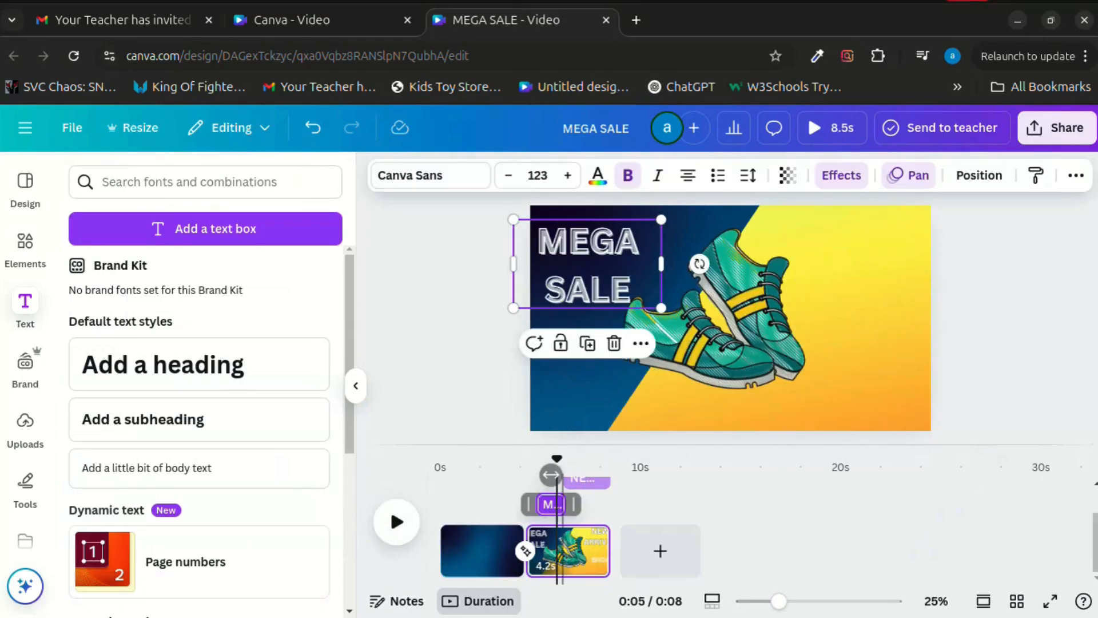
drag(574, 504, 618, 504)
Duplicate the second page with the sneakers and headings.
right_click(597, 558)
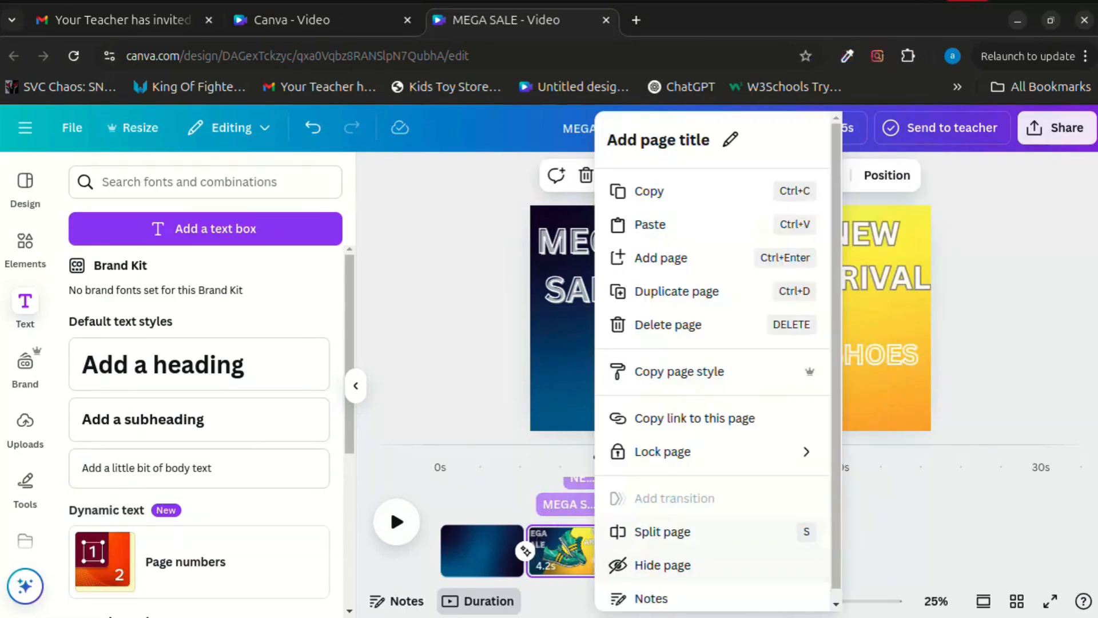
click(657, 289)
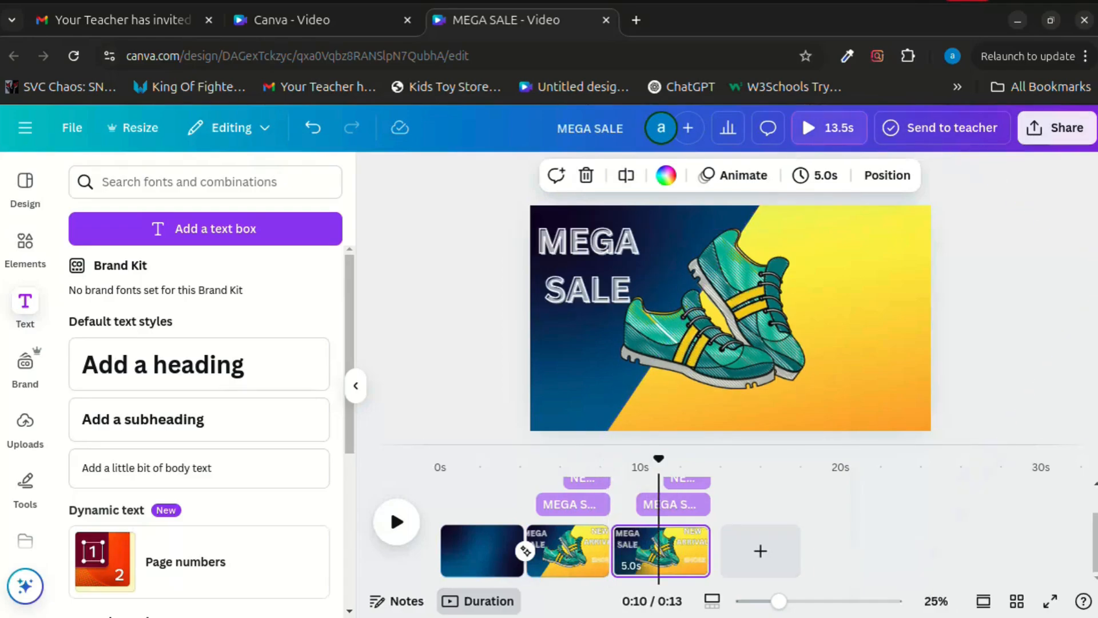
right_click(589, 552)
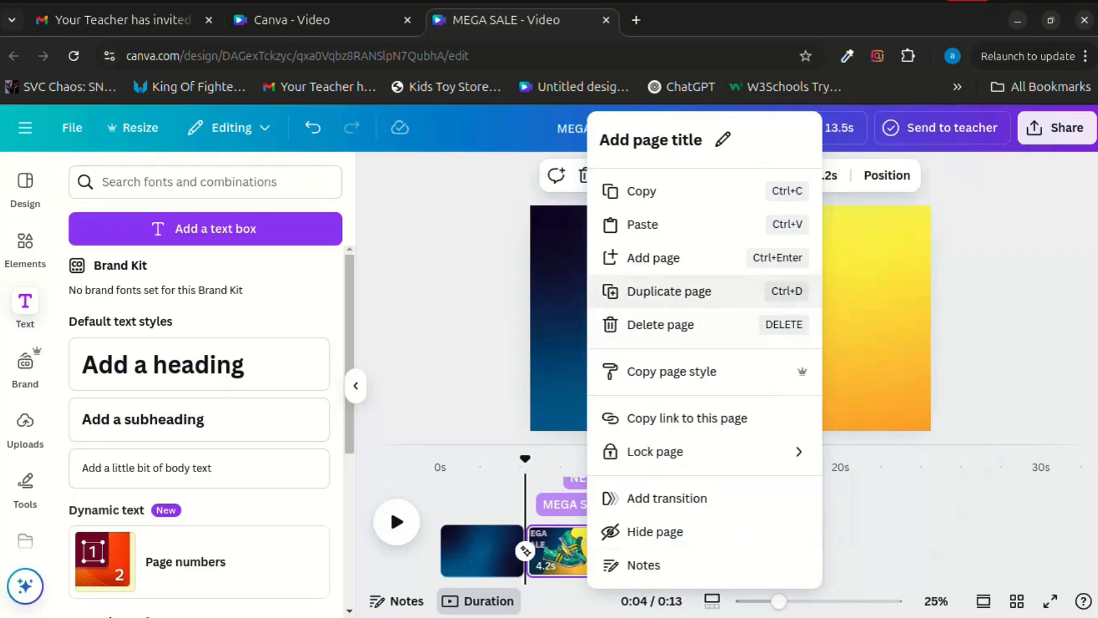
key(Escape)
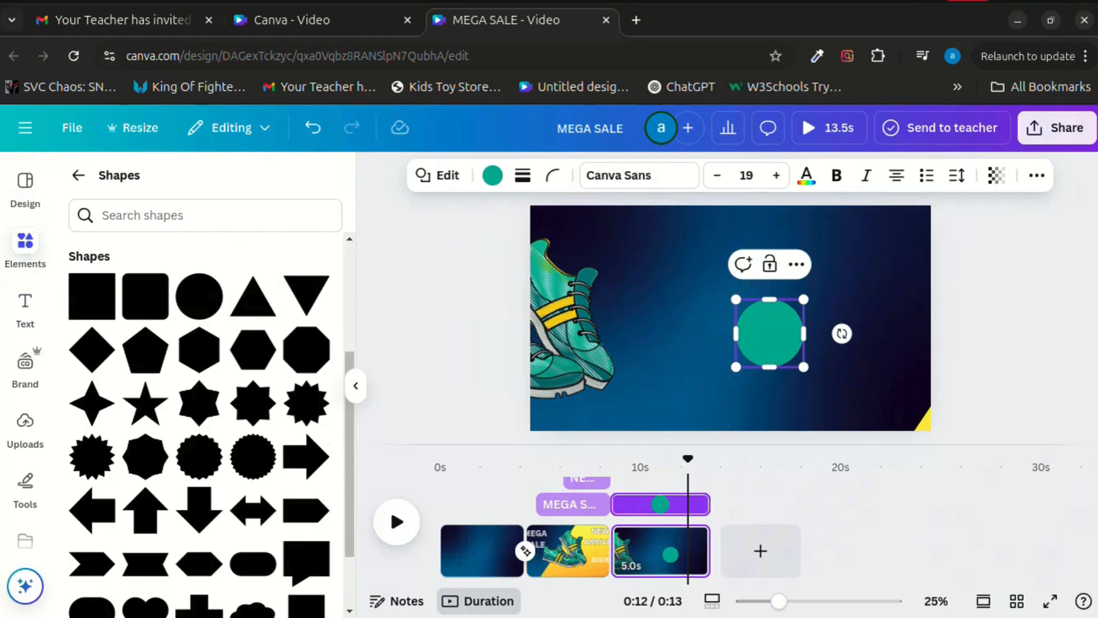
Enlarge the circle on the third page and position it over the dark background to the right of the sneakers.
drag(736, 299, 692, 256)
mouse_move(748, 312)
mouse_down()
mouse_move(777, 319)
mouse_move(759, 327)
mouse_up()
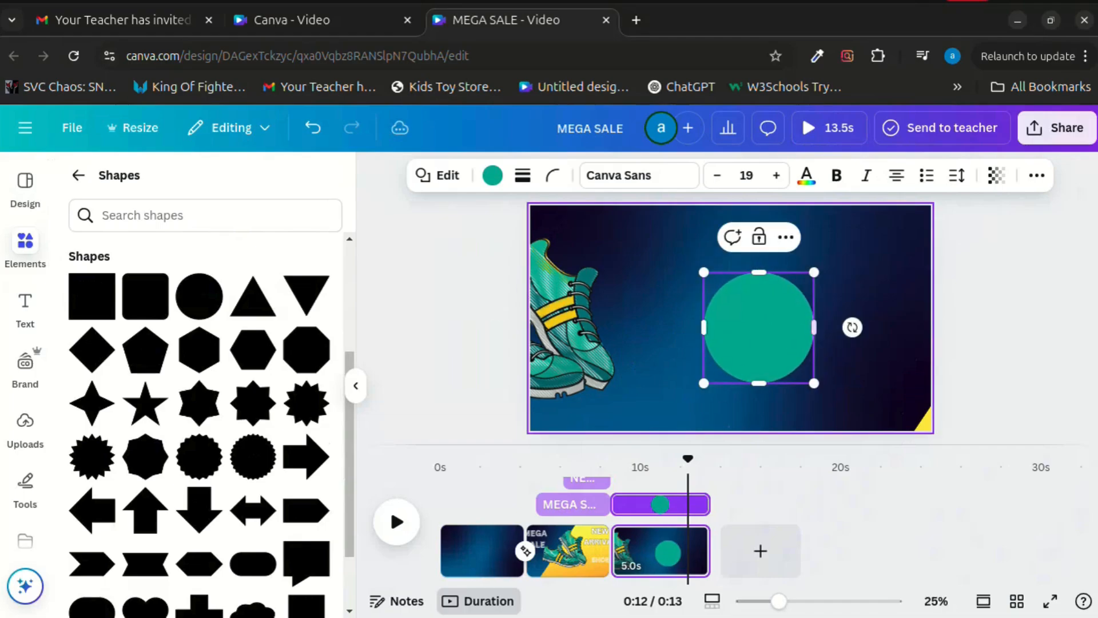
drag(814, 383, 855, 424)
drag(779, 348, 780, 333)
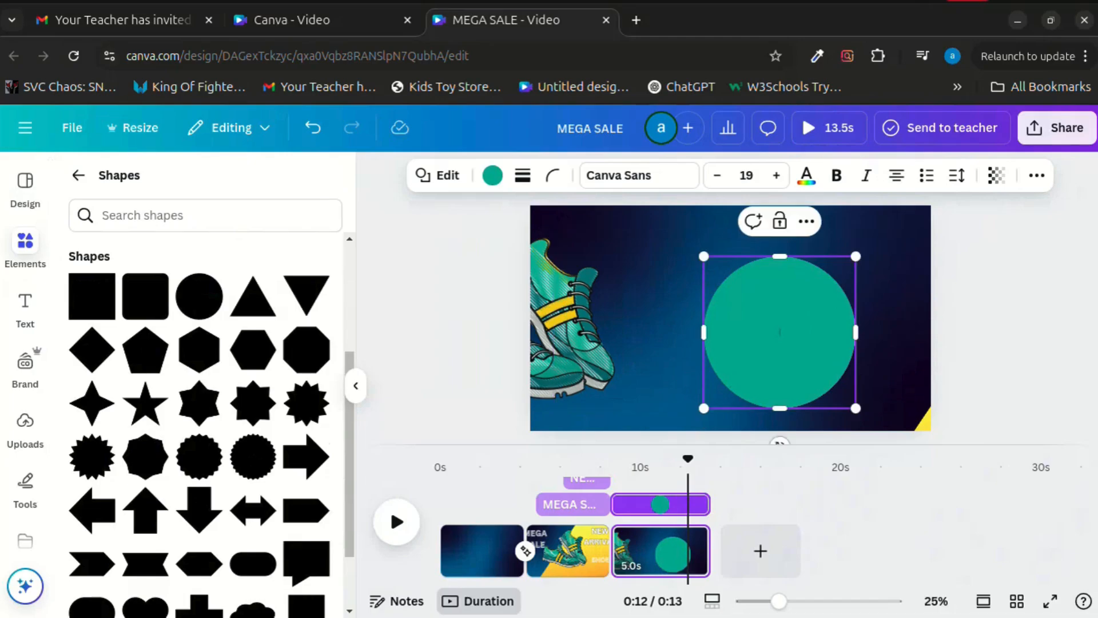
Fill the circle on the third page with solid red.
click(492, 176)
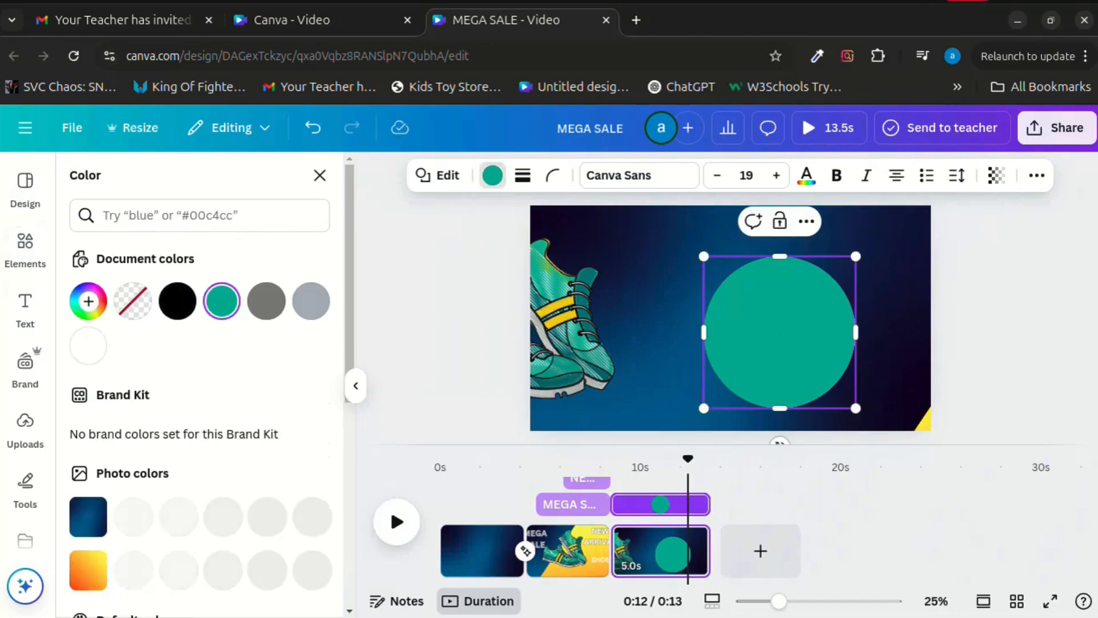
scroll(178, 303, down, 6)
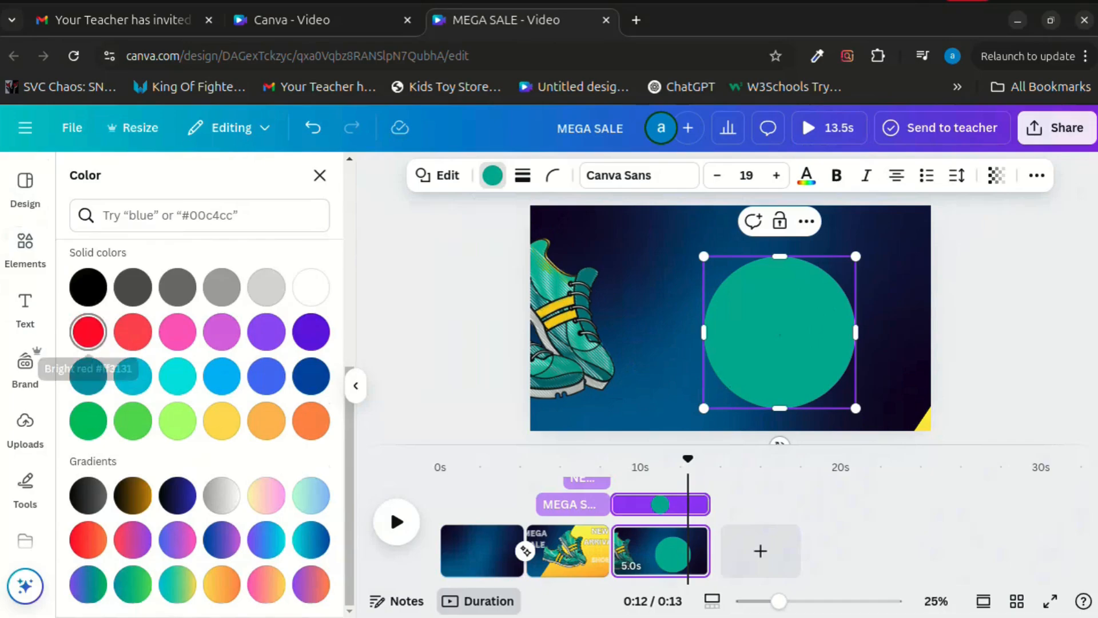
click(89, 332)
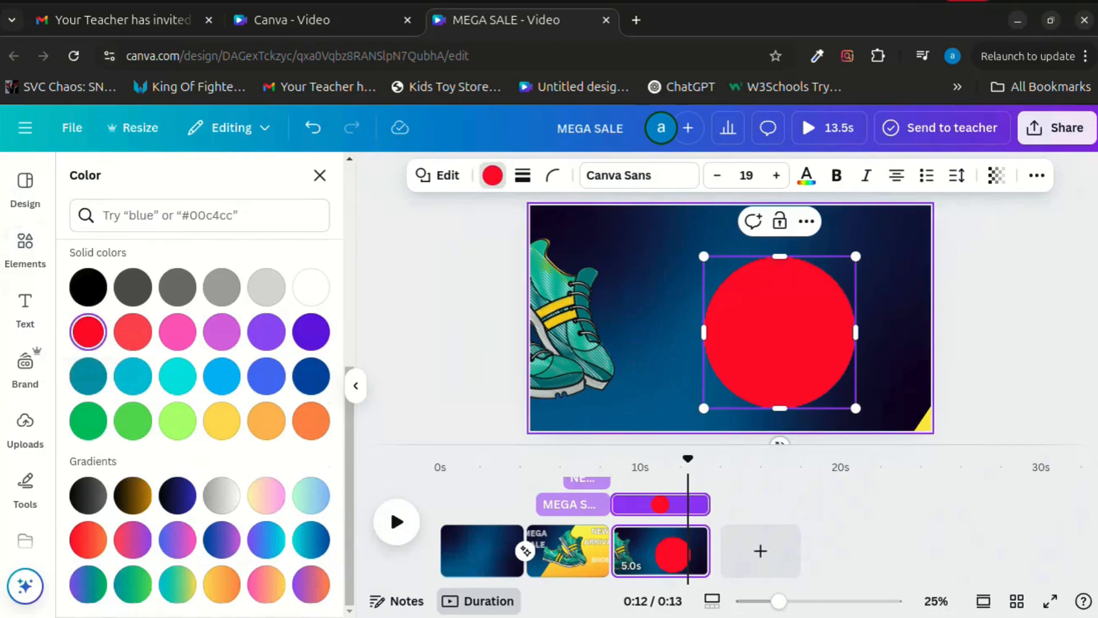
Add a heading reading "50%" over the red circle.
click(655, 354)
click(25, 309)
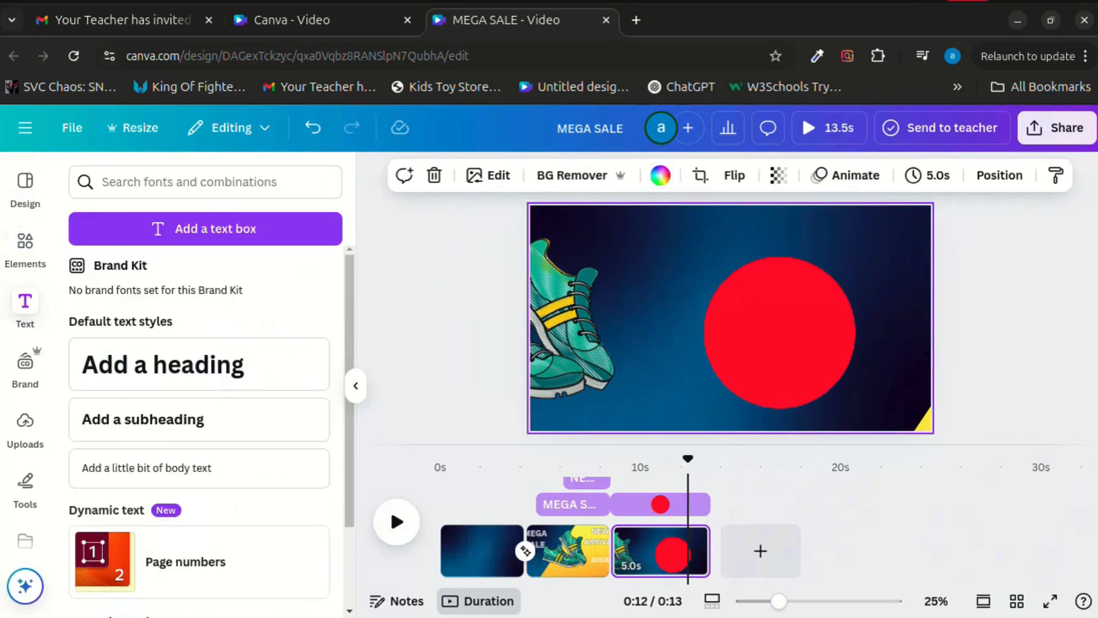
click(198, 364)
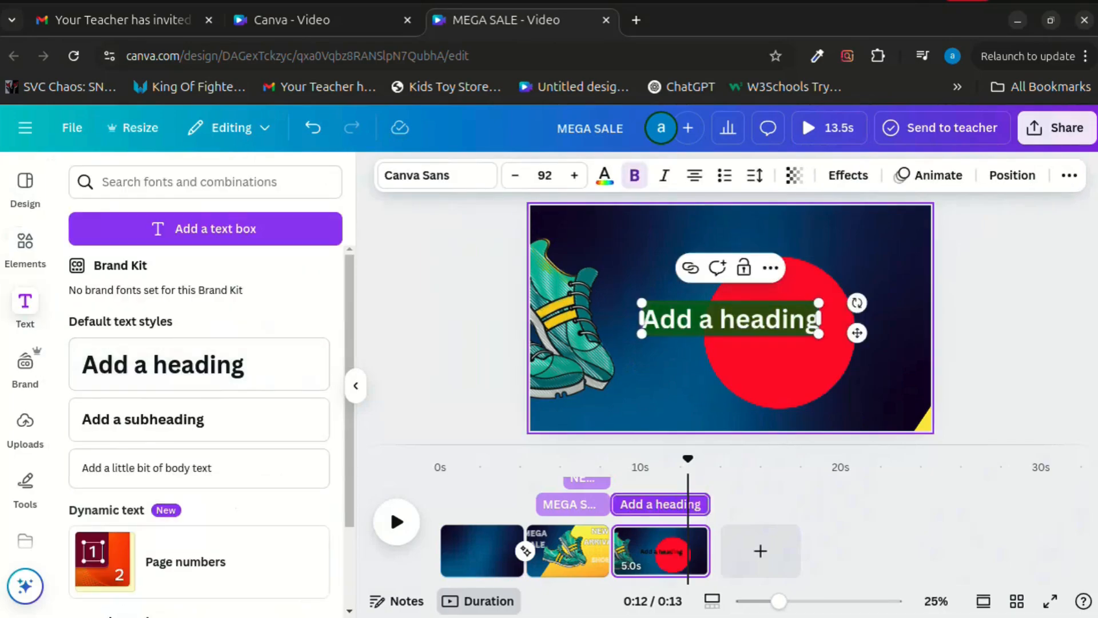
text(%)
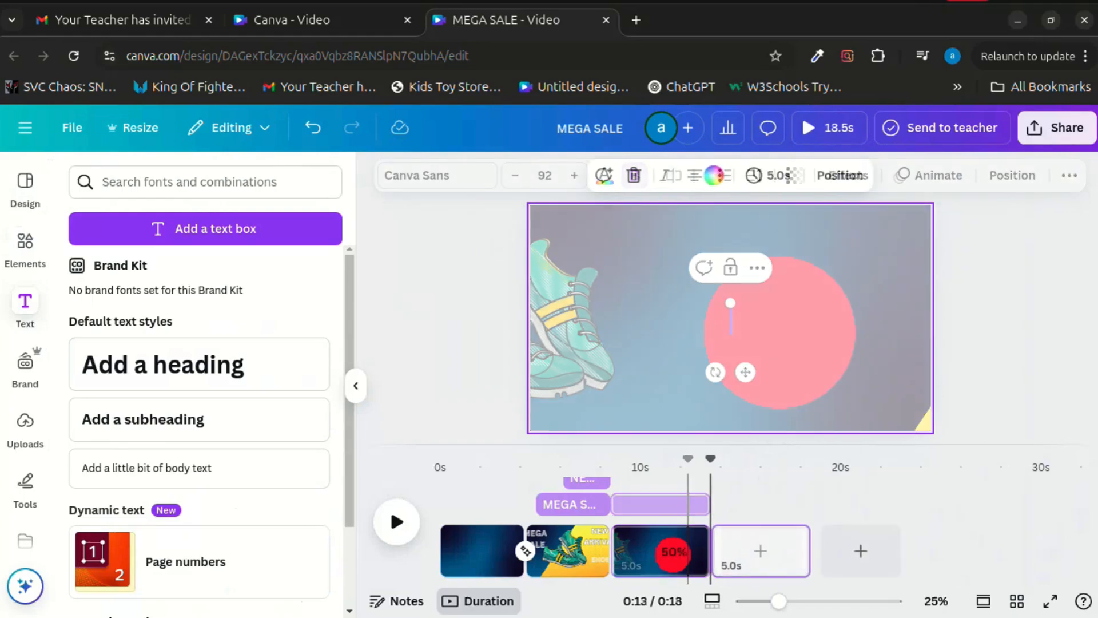
Paste the red circle and 50% text onto a blank fourth page and make the text white "50% OFF" at font size 155.
key(ctrl+v)
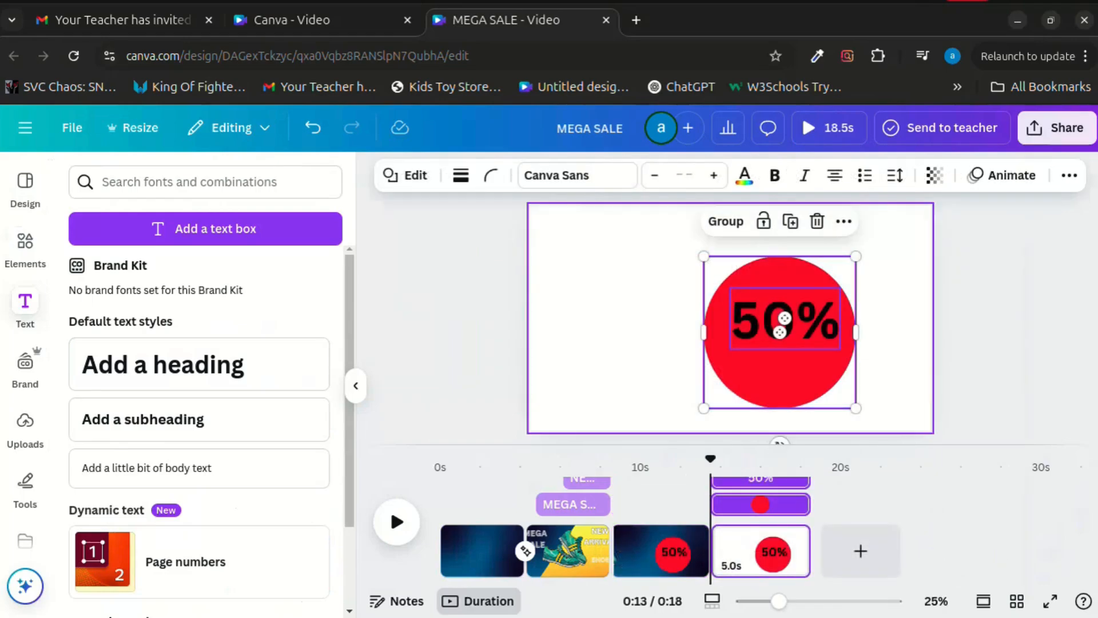
click(893, 338)
click(813, 367)
click(817, 320)
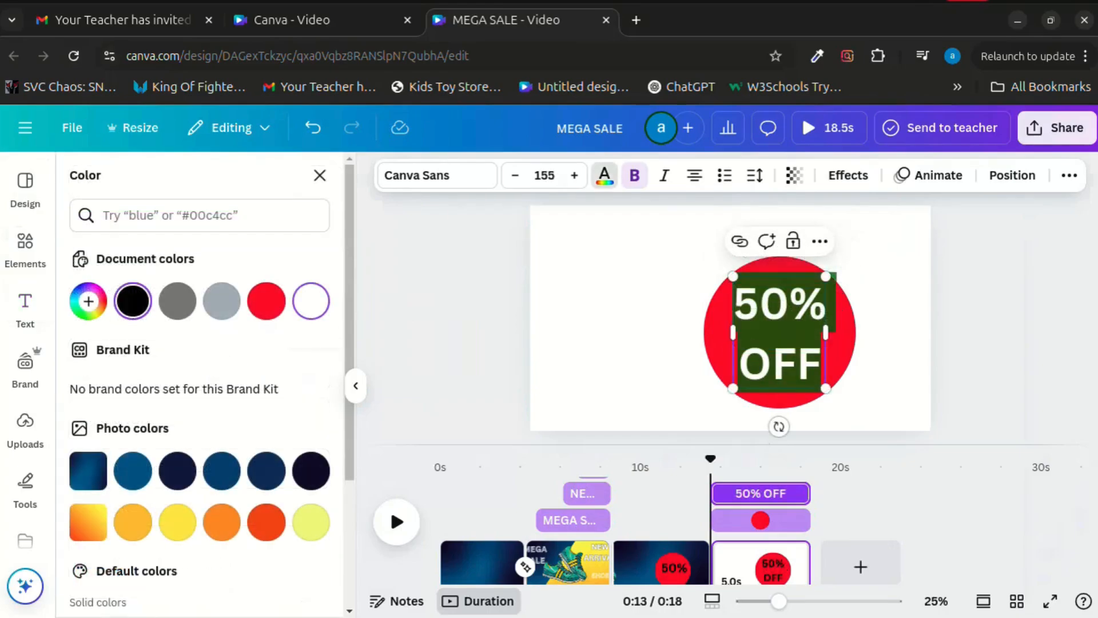
key(Escape)
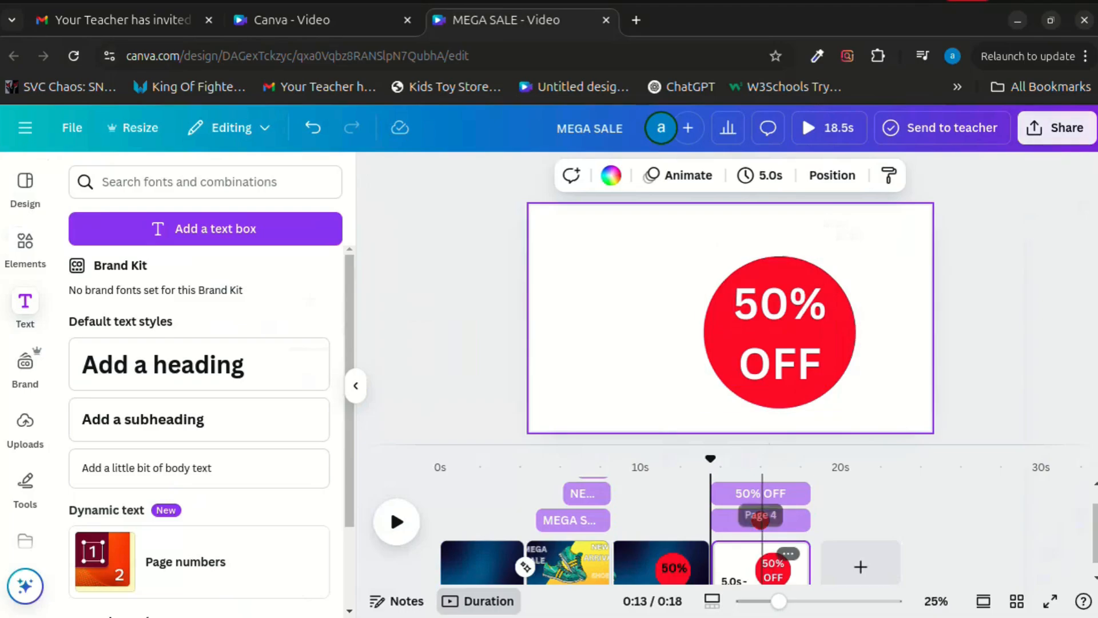
Download the 50% OFF badge design as a PNG with a transparent background.
click(762, 566)
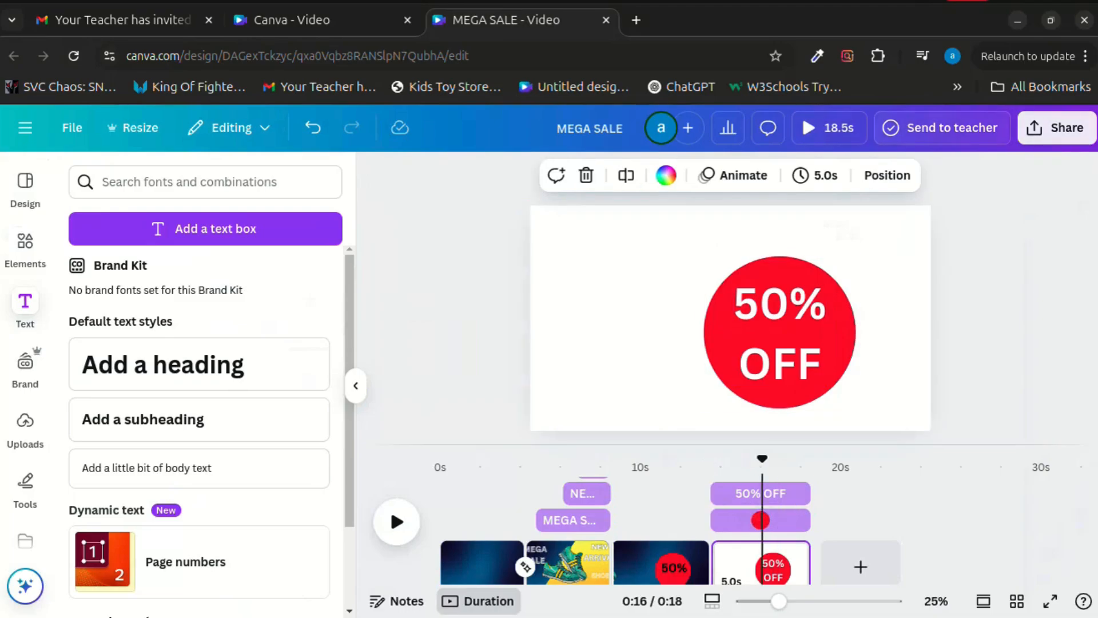
click(1056, 128)
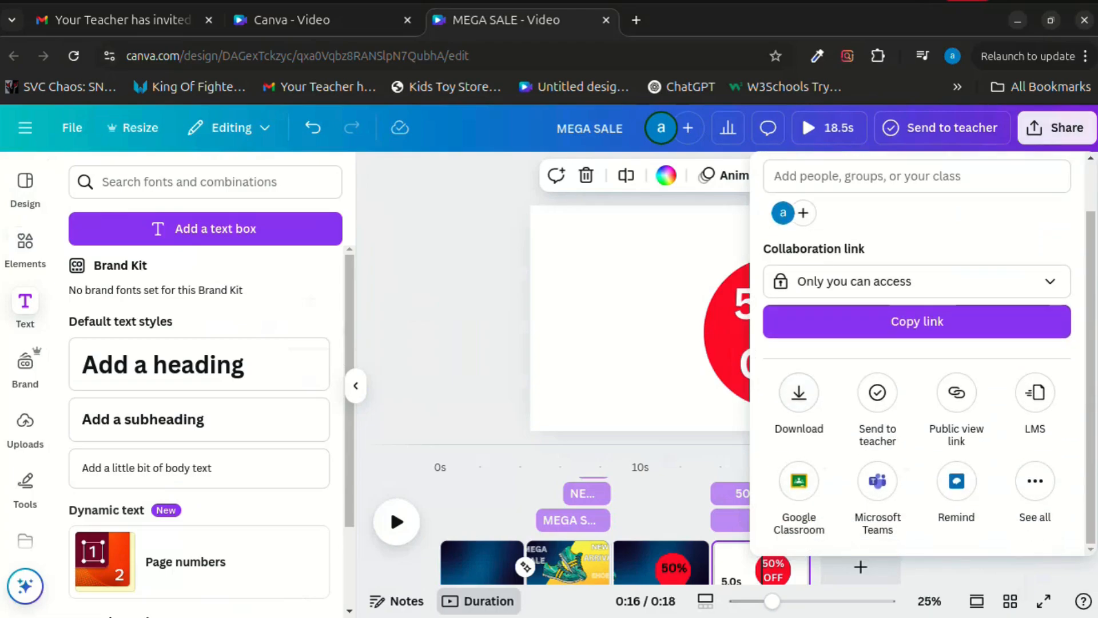
click(799, 392)
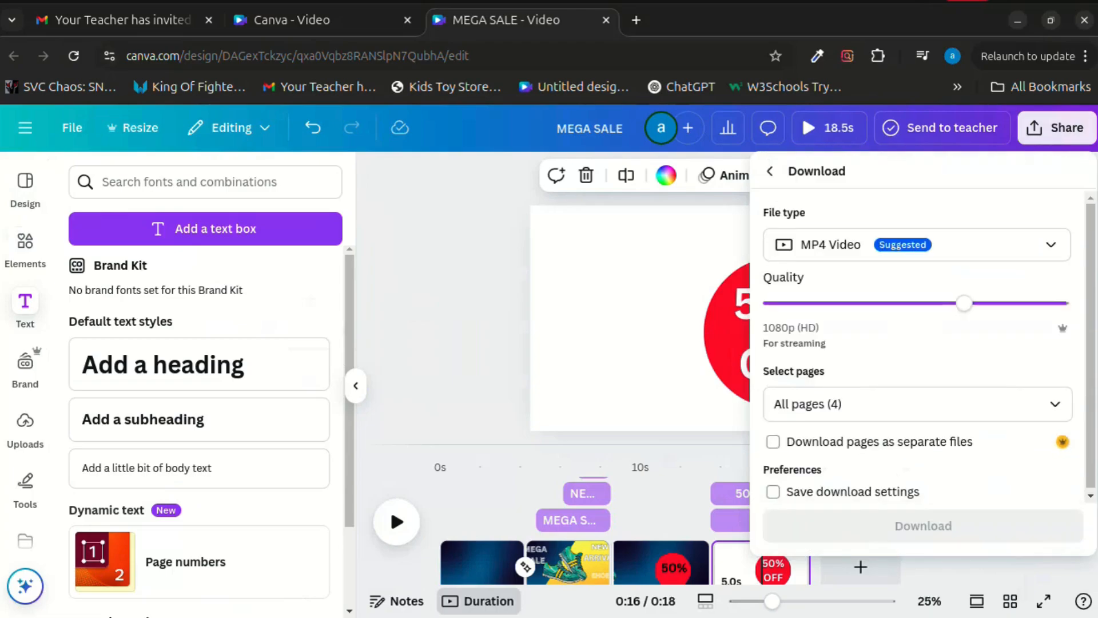
click(917, 244)
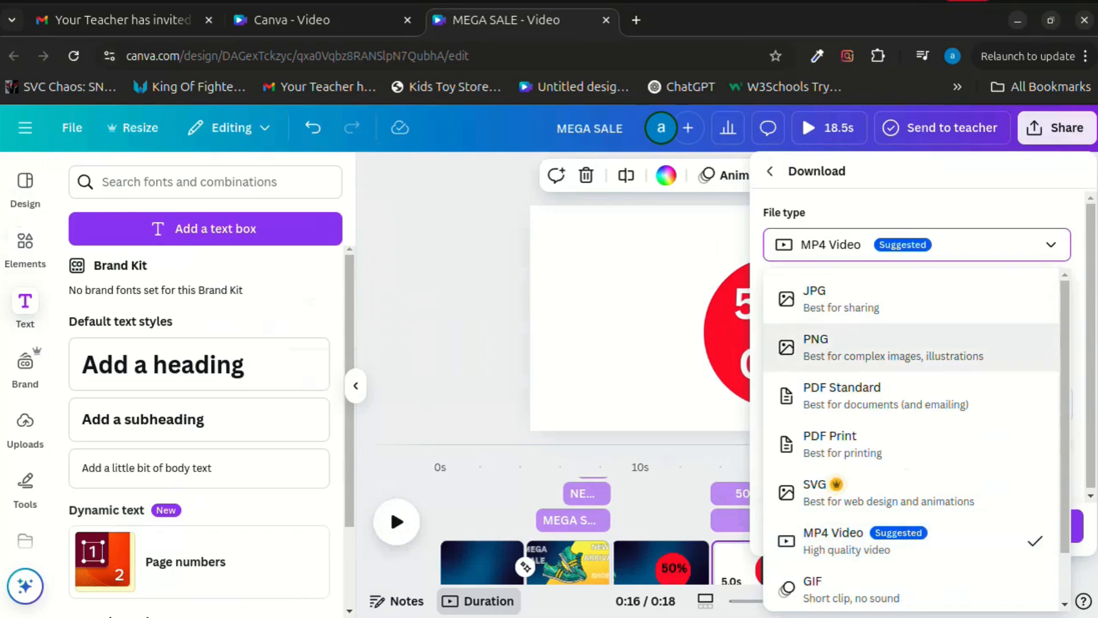
click(893, 347)
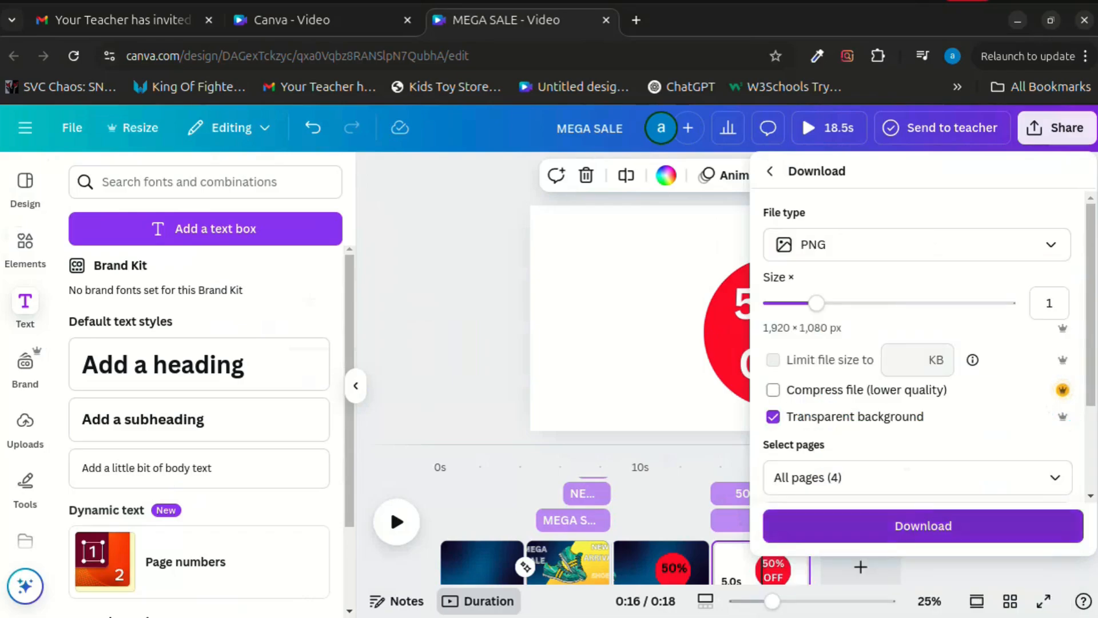
click(924, 525)
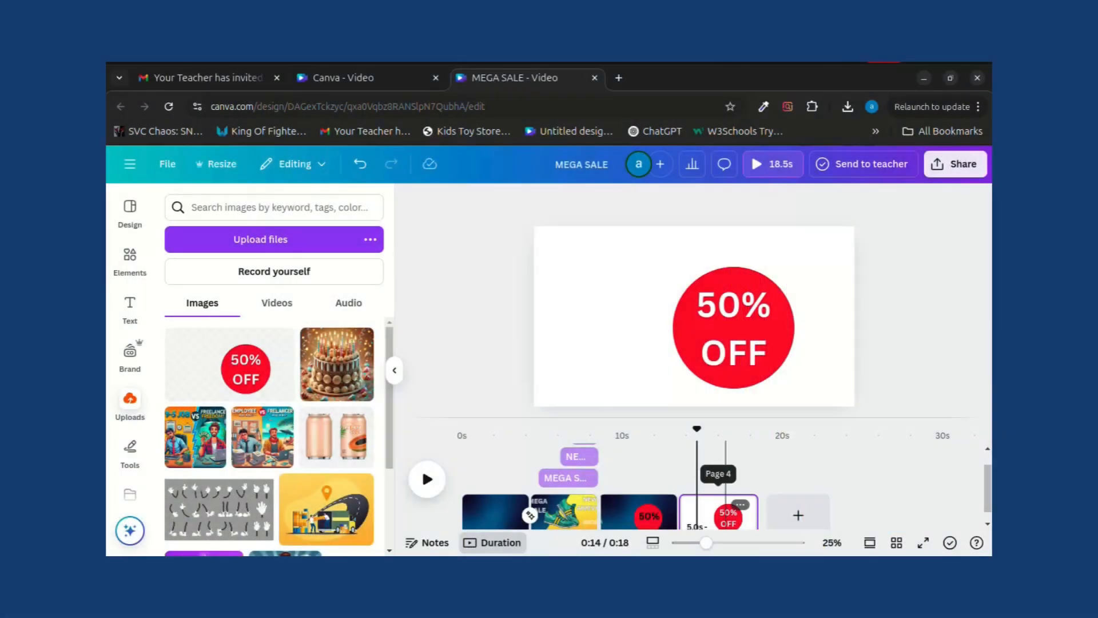
Delete the fourth page containing the 50% OFF badge.
right_click(718, 504)
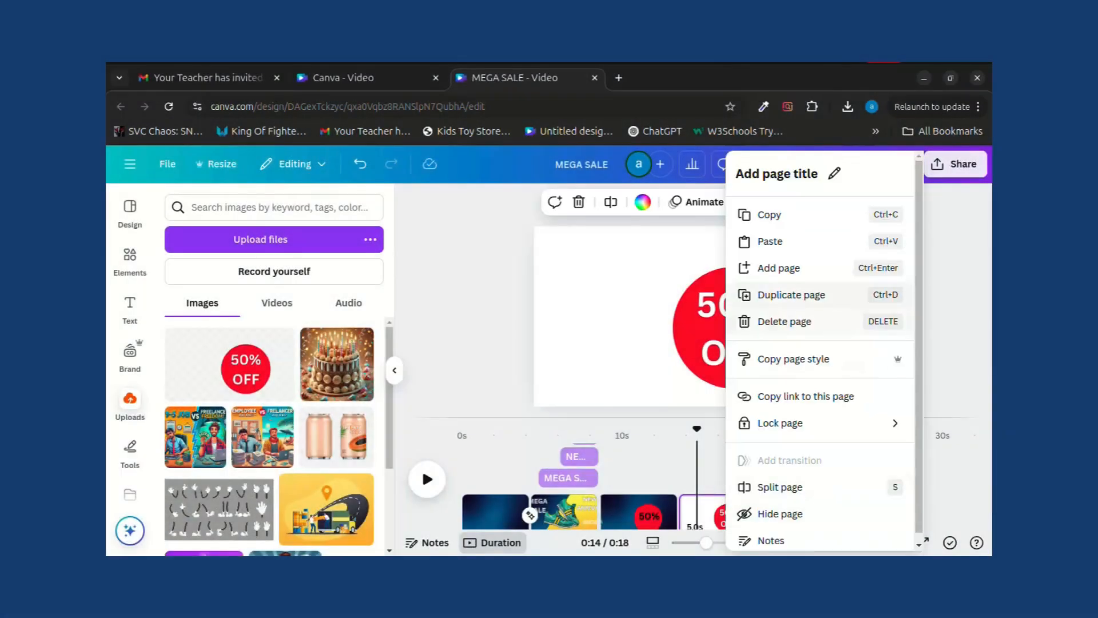
click(784, 321)
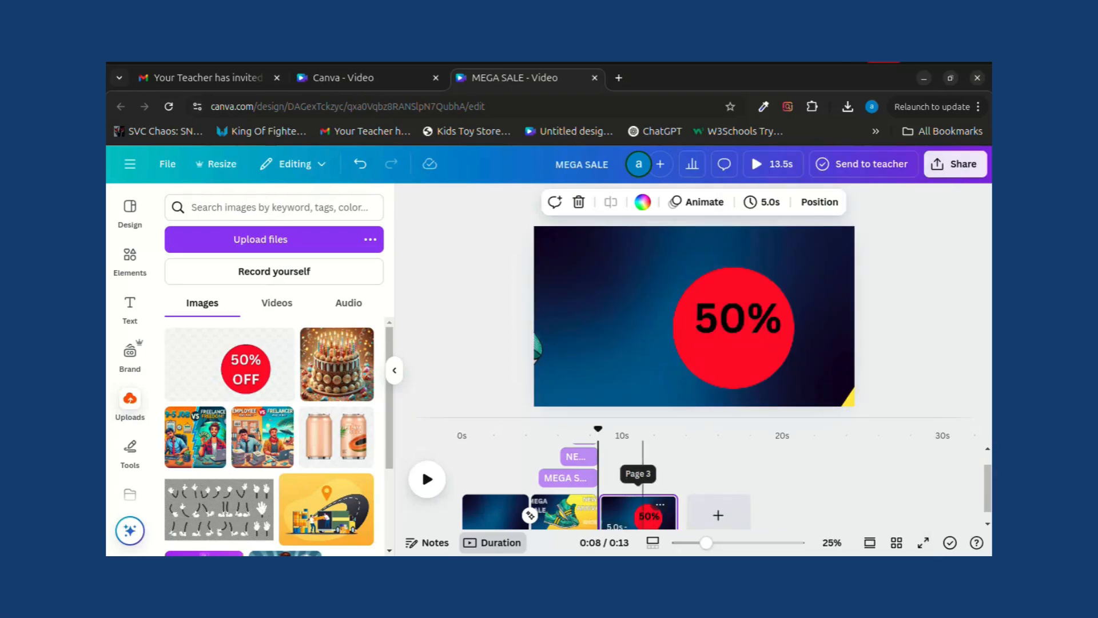
On the fourth page, crop and shrink the 50% OFF badge image into the upper-right corner and move the sneakers to the page centre.
key(ctrl+z)
drag(512, 303, 648, 303)
drag(869, 303, 814, 303)
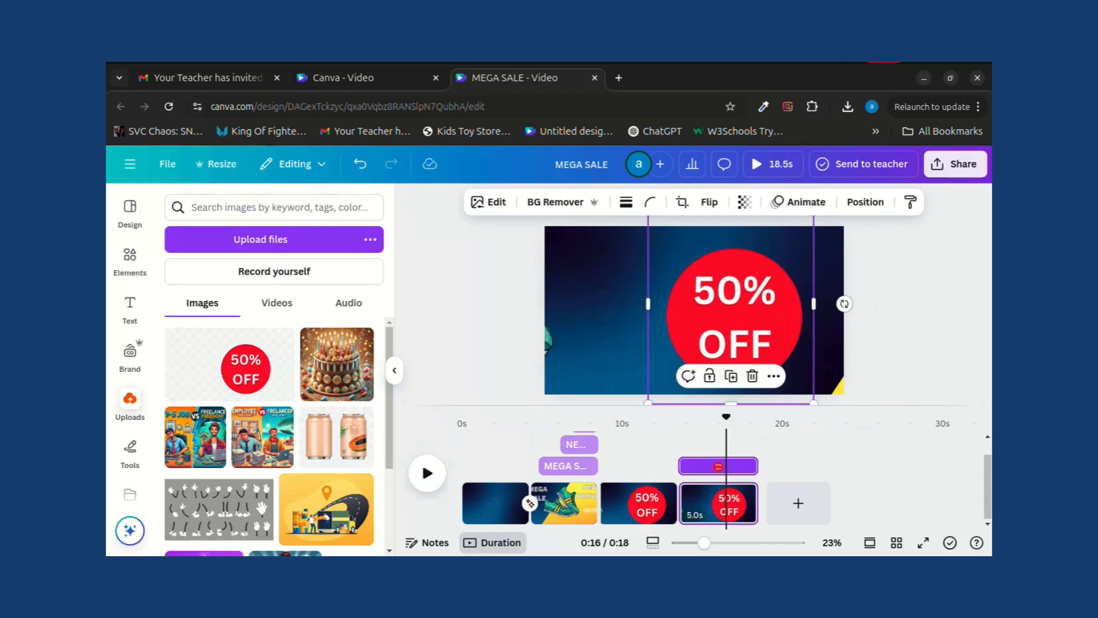
drag(767, 406, 728, 384)
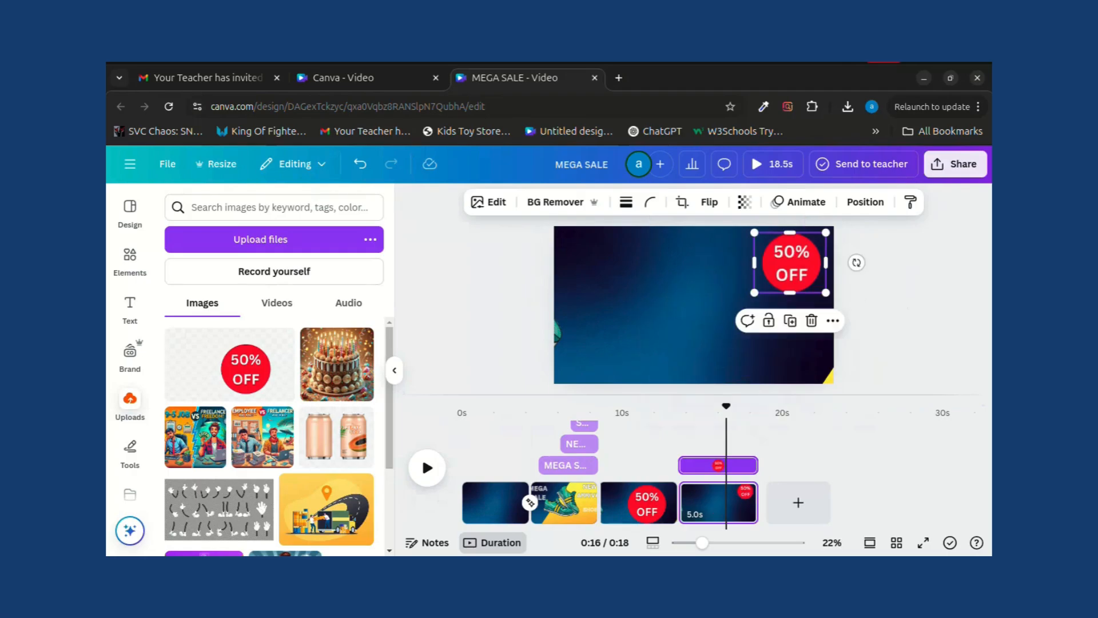
click(652, 320)
drag(557, 333, 742, 326)
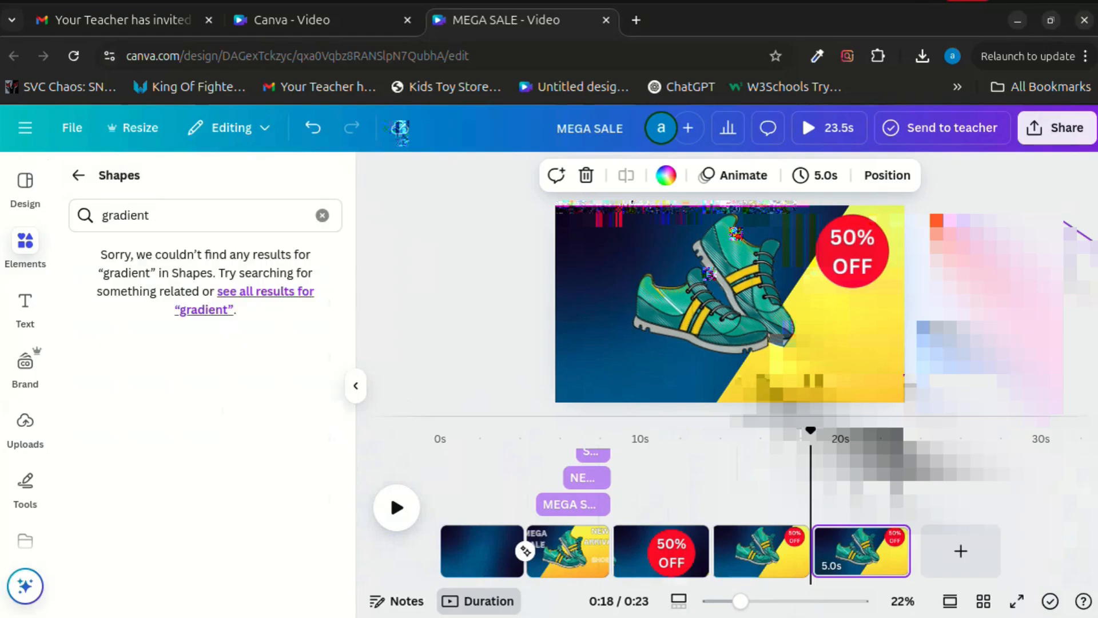
Browse all gradient photo results and add the green gradient photo to the fifth page.
click(266, 291)
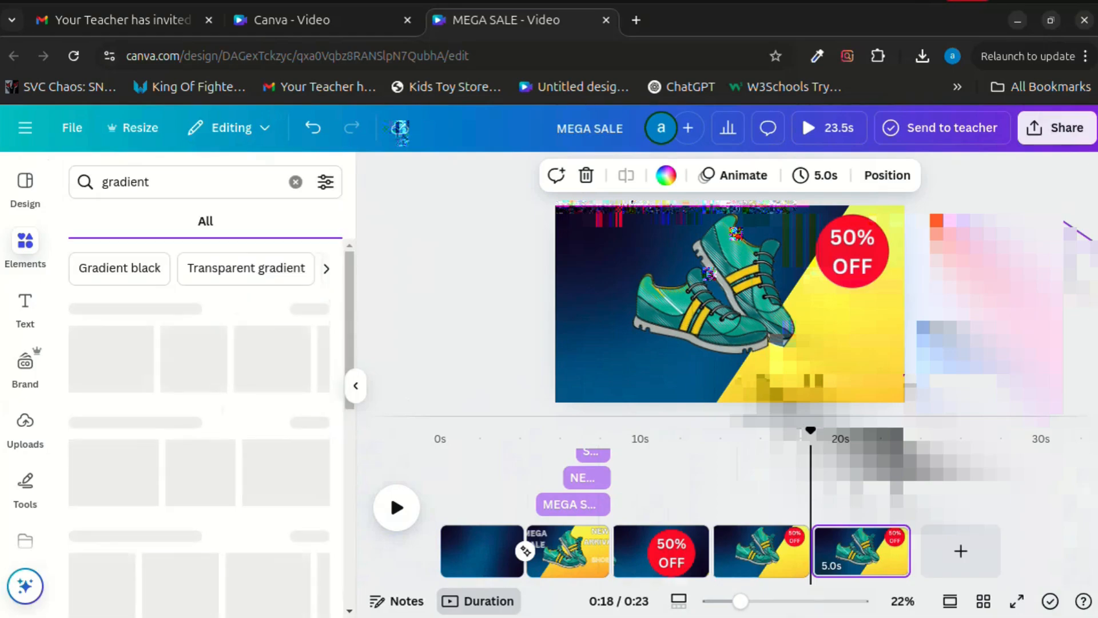
scroll(200, 424, down, 4)
scroll(200, 423, up, 2)
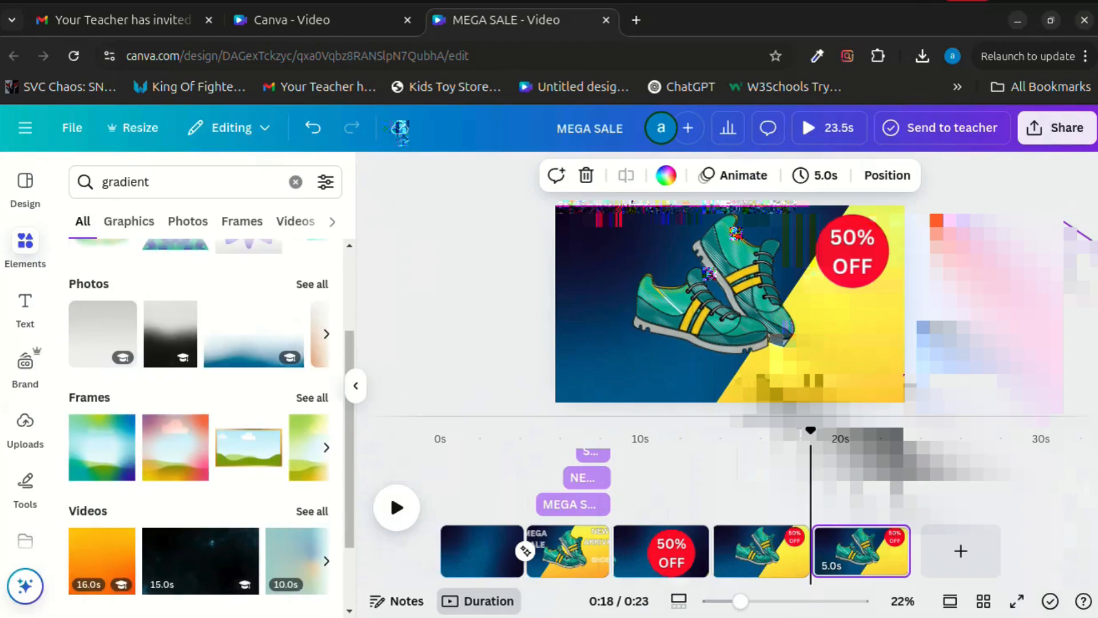
click(313, 284)
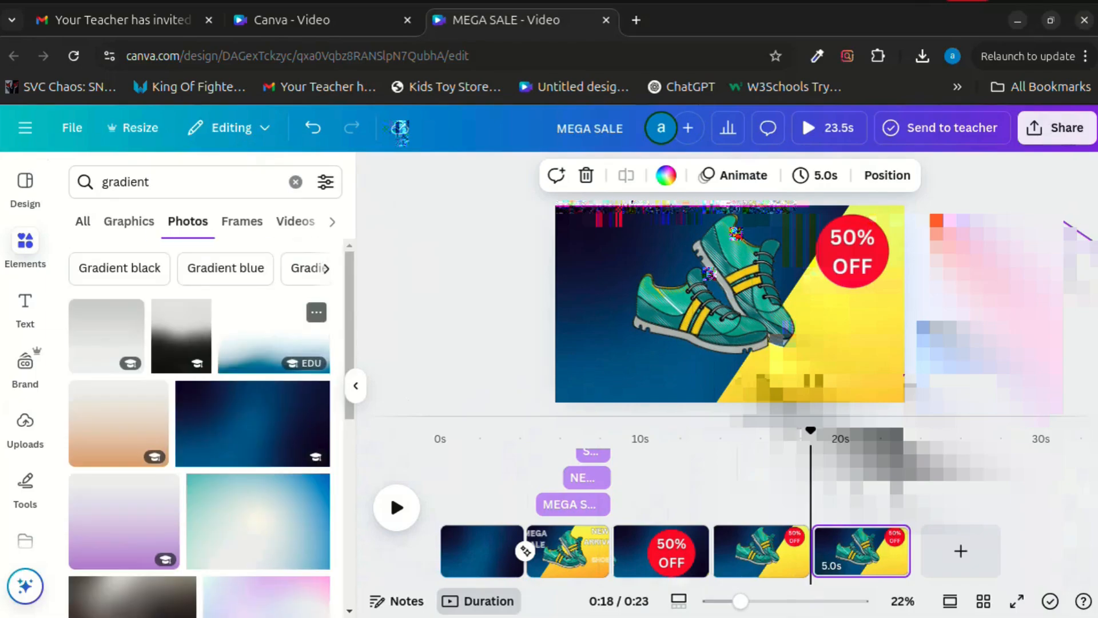
scroll(201, 423, down, 7)
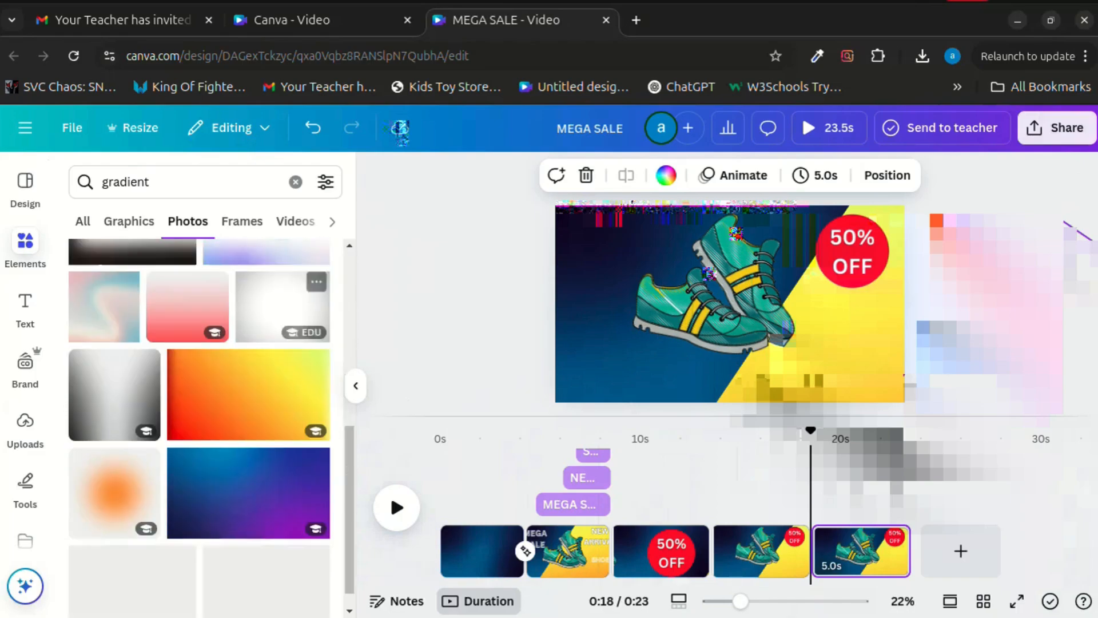
scroll(200, 423, down, 3)
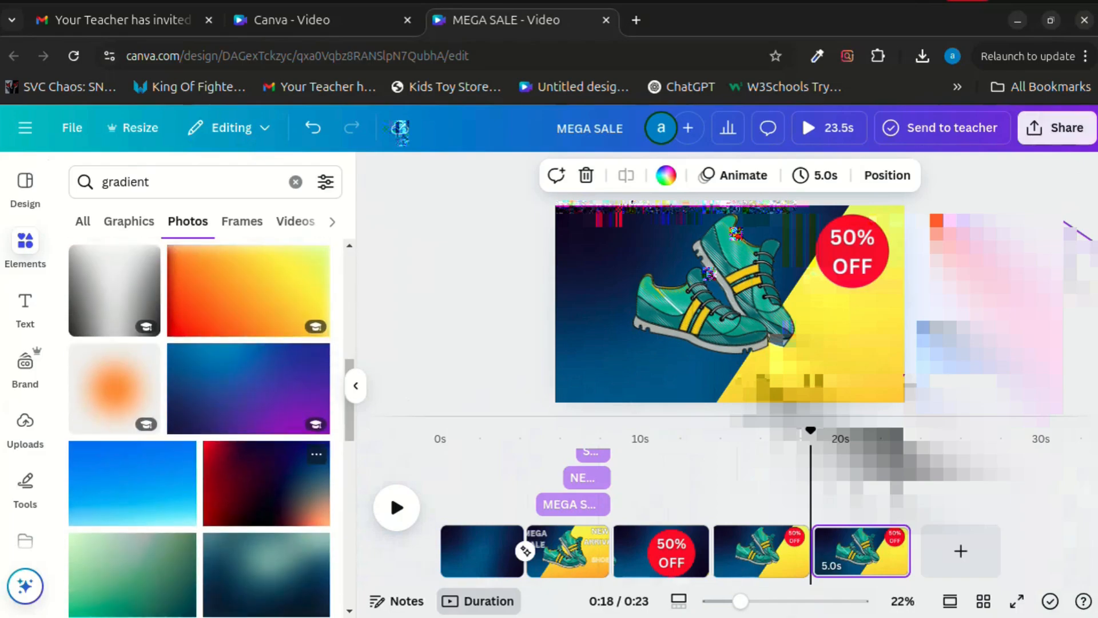
scroll(200, 423, down, 3)
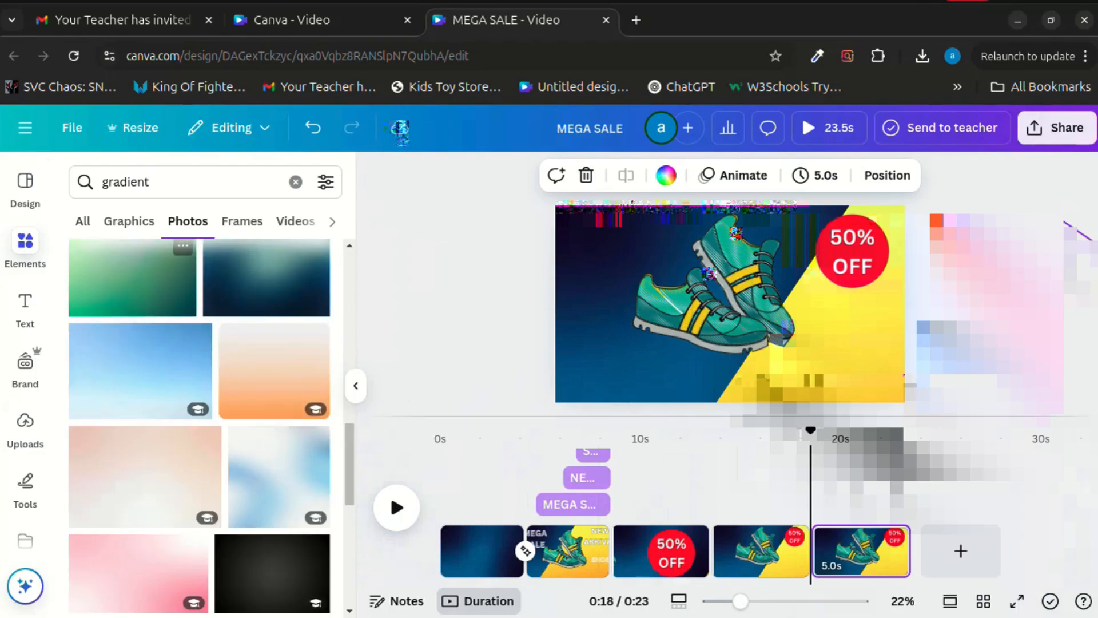
click(135, 280)
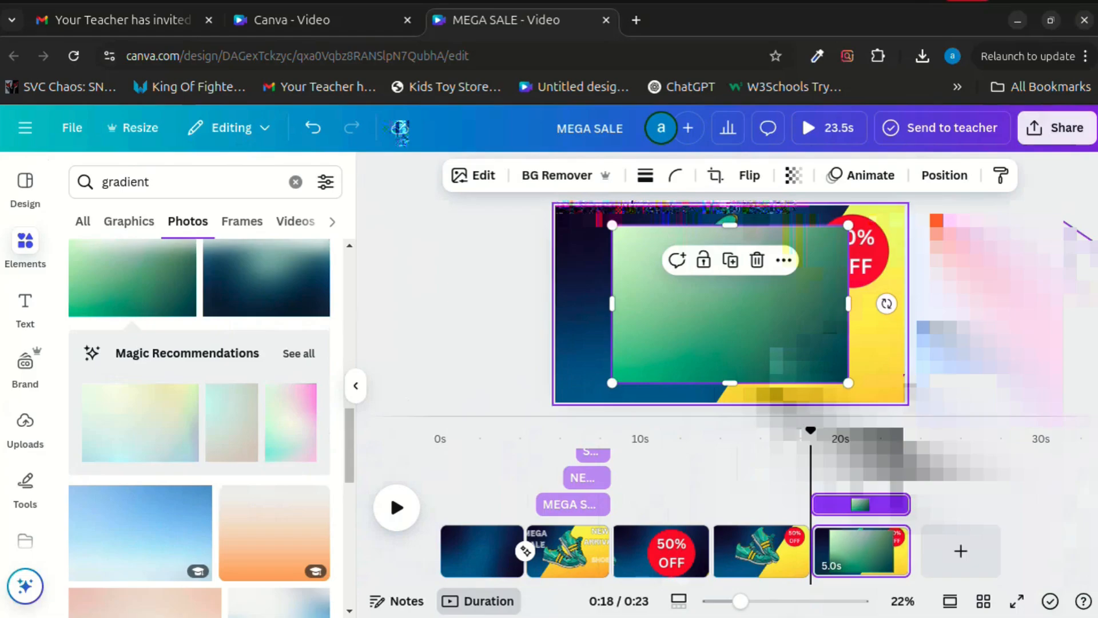
Enlarge the green gradient well beyond the page, tilt it diagonally and shift it toward the page's left side.
drag(612, 383, 440, 600)
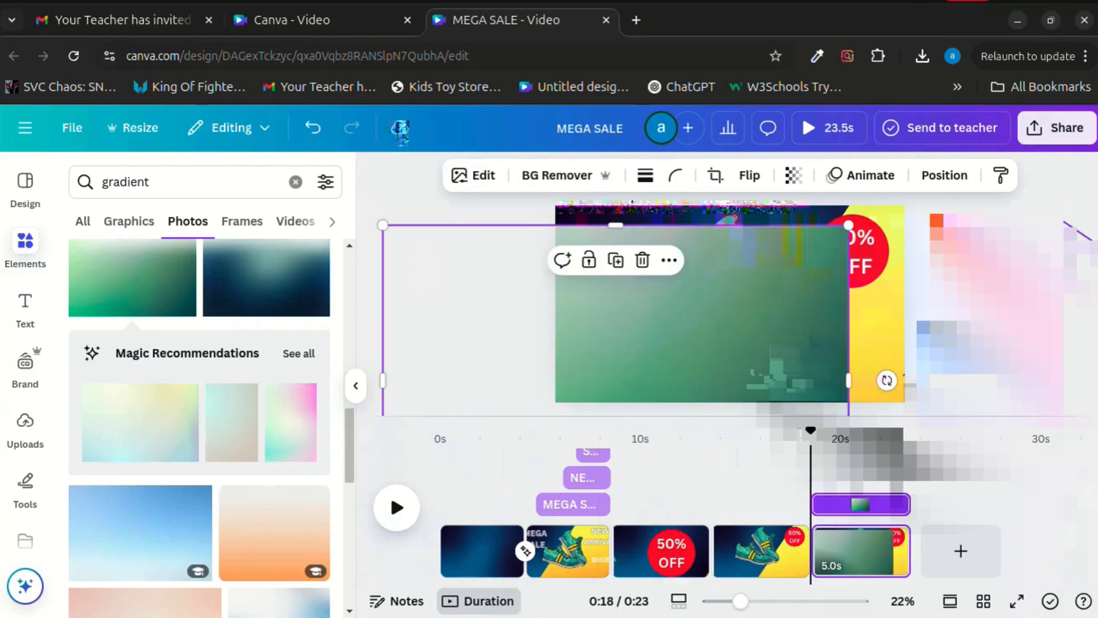
drag(886, 381, 758, 269)
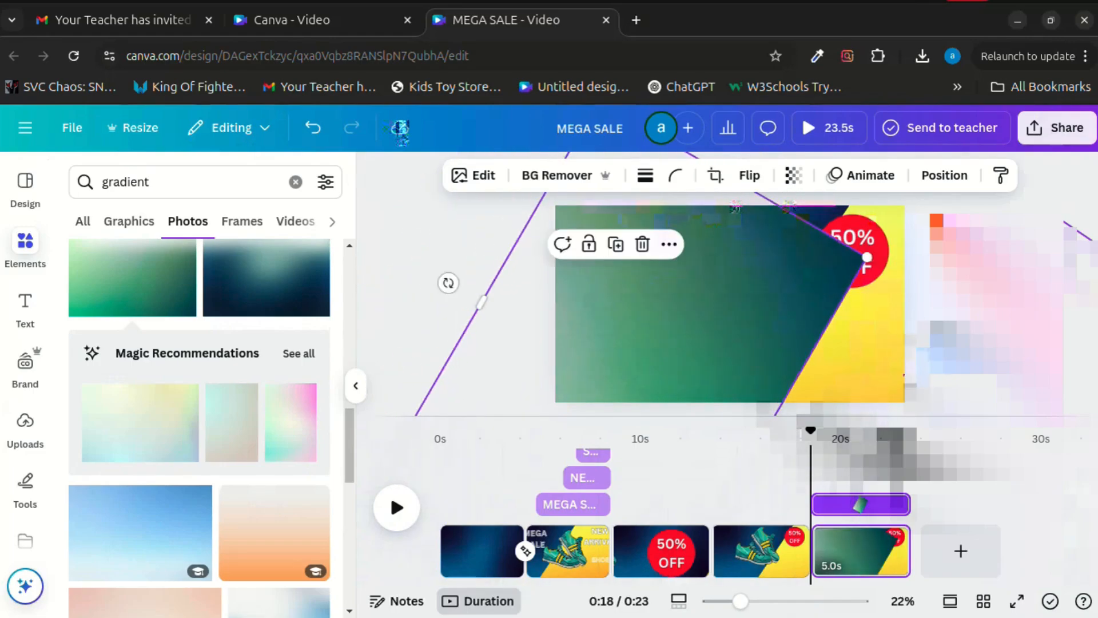
drag(972, 206, 991, 204)
drag(847, 275, 564, 275)
Layer the green gradient behind the sneakers, badge and yellow gradient, and shift it right to cover the blue background.
right_click(639, 270)
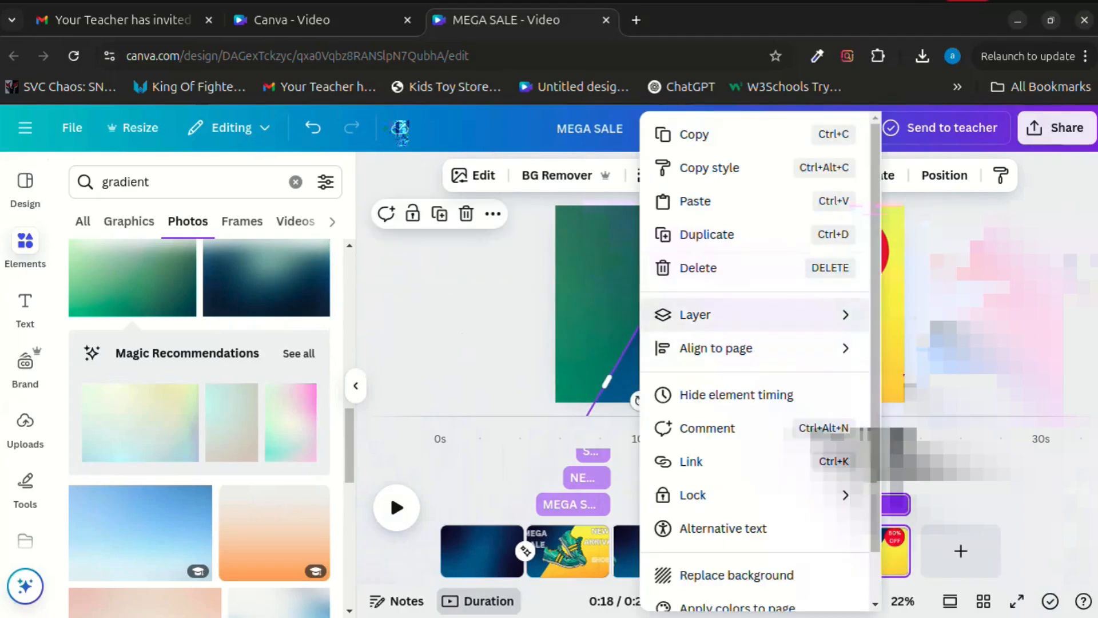
mouse_move(695, 315)
click(482, 381)
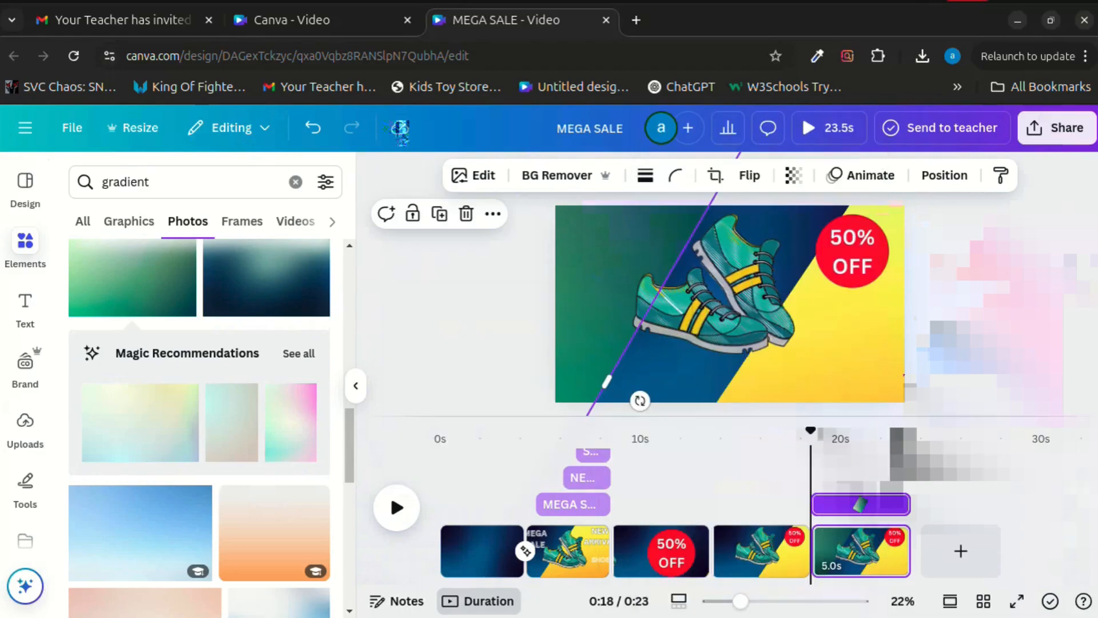
drag(637, 263, 771, 282)
key(Escape)
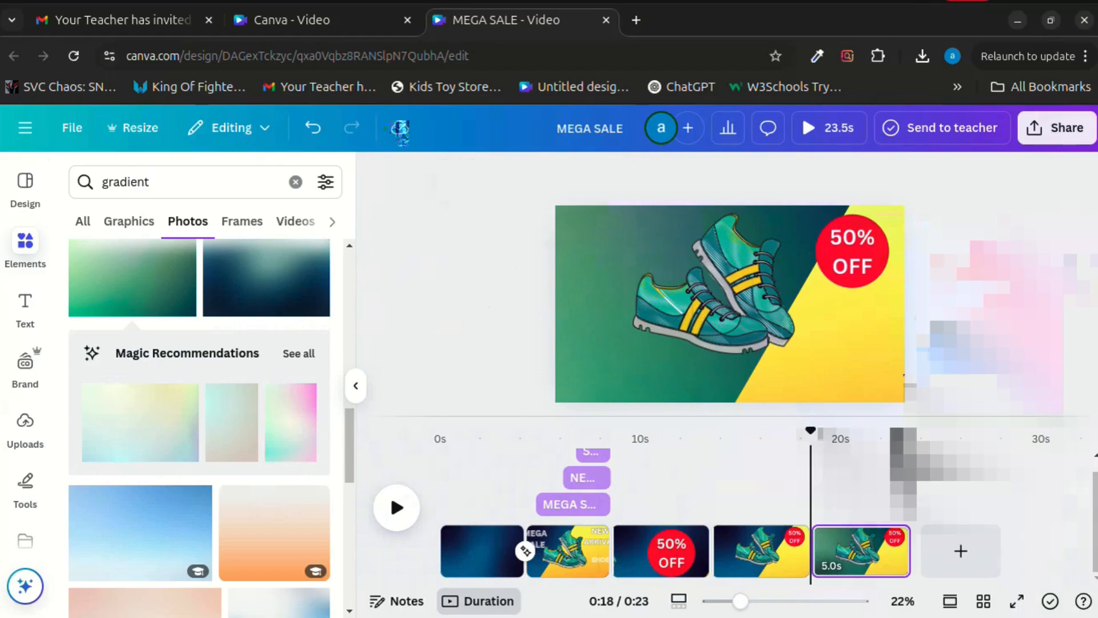
Add a Match & Move transition between the second and third pages with a duration of 1.5 seconds.
drag(811, 429, 527, 429)
click(525, 551)
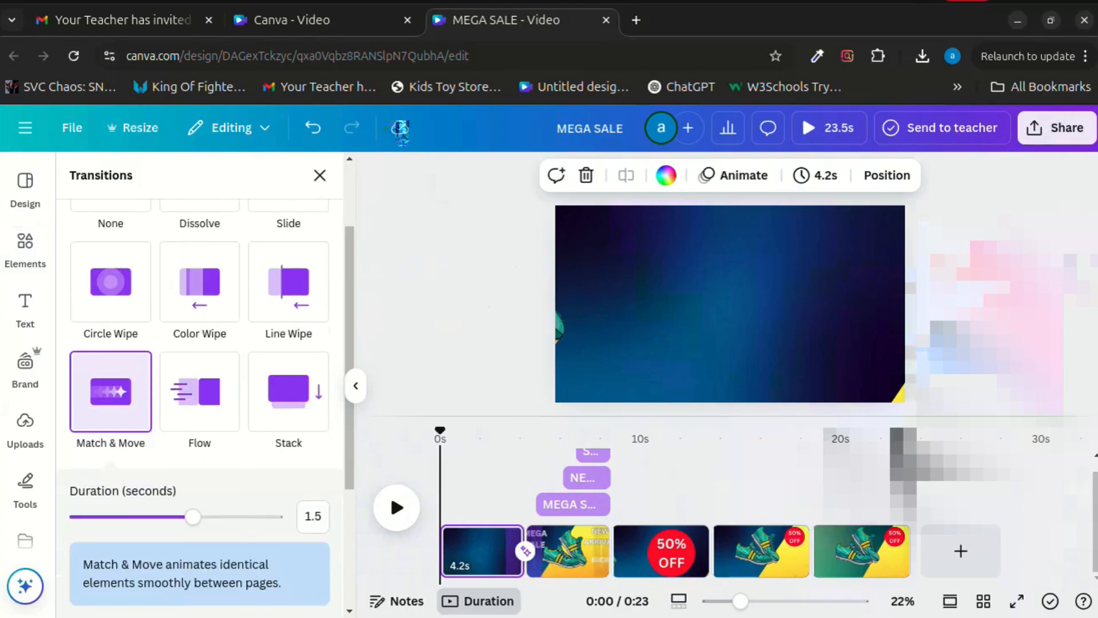
click(568, 549)
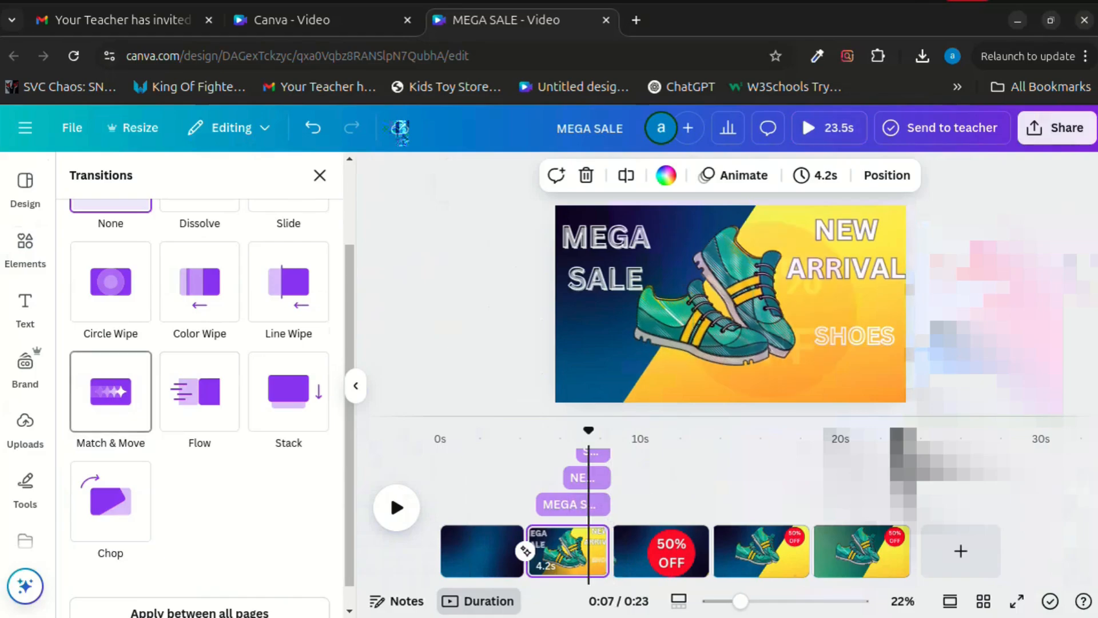
click(111, 391)
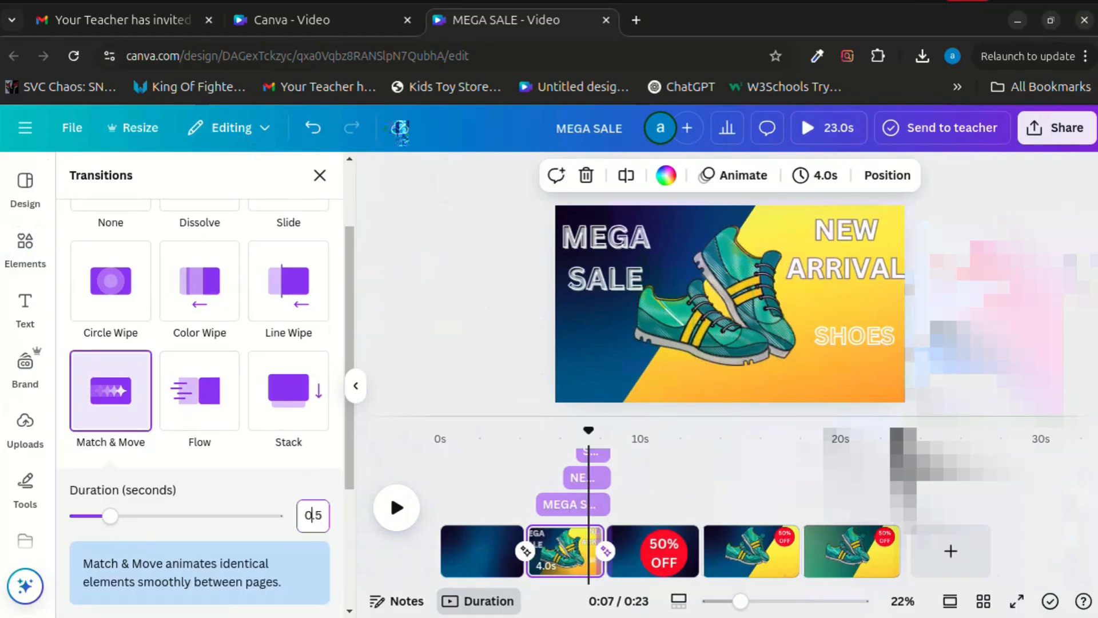
text(1.)
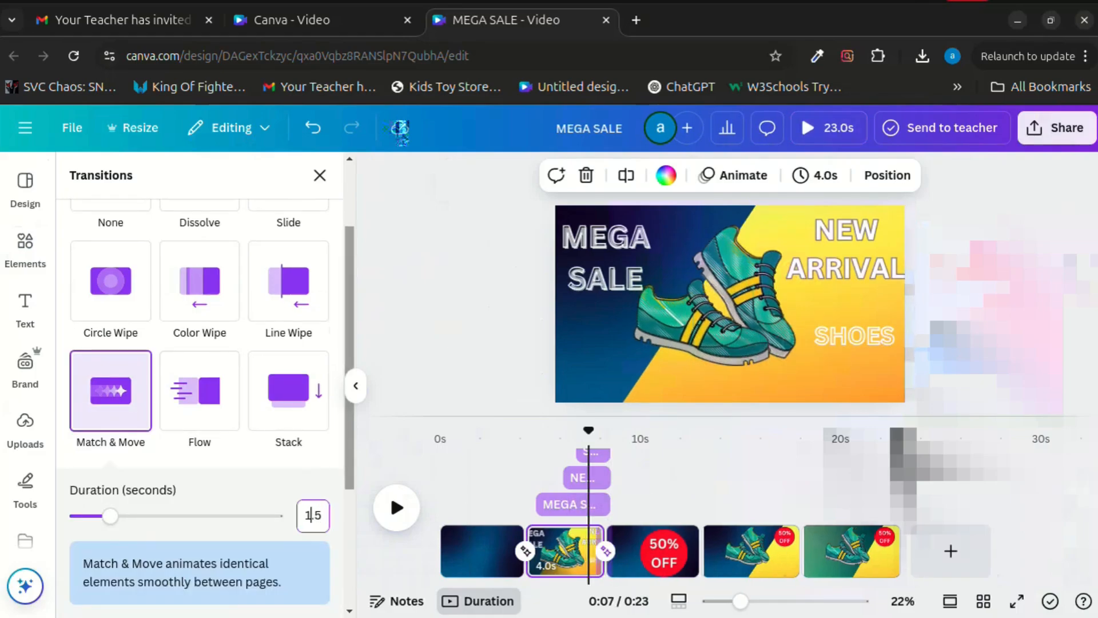
key(Return)
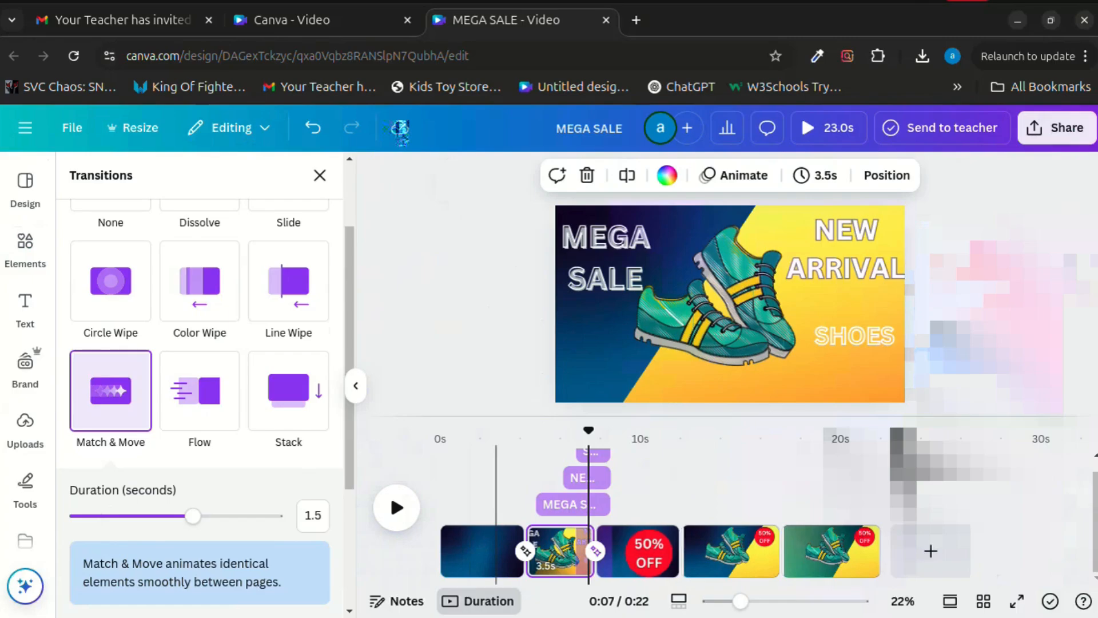
Add a Match & Move transition between the third and fourth pages with a duration of 1.5 seconds.
click(496, 485)
click(621, 553)
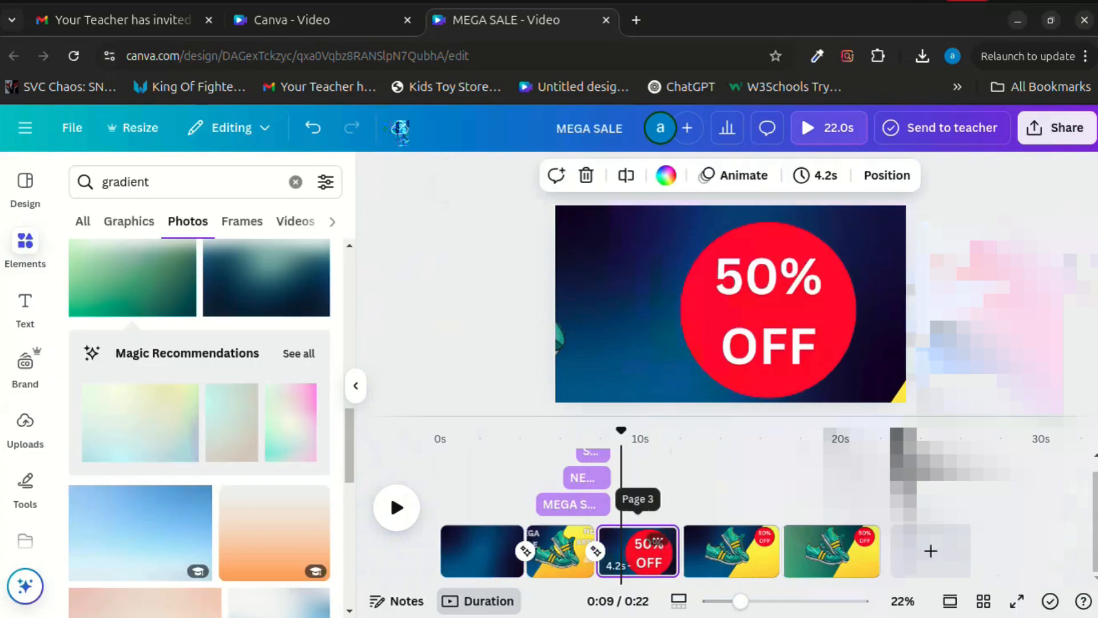
right_click(639, 550)
click(723, 497)
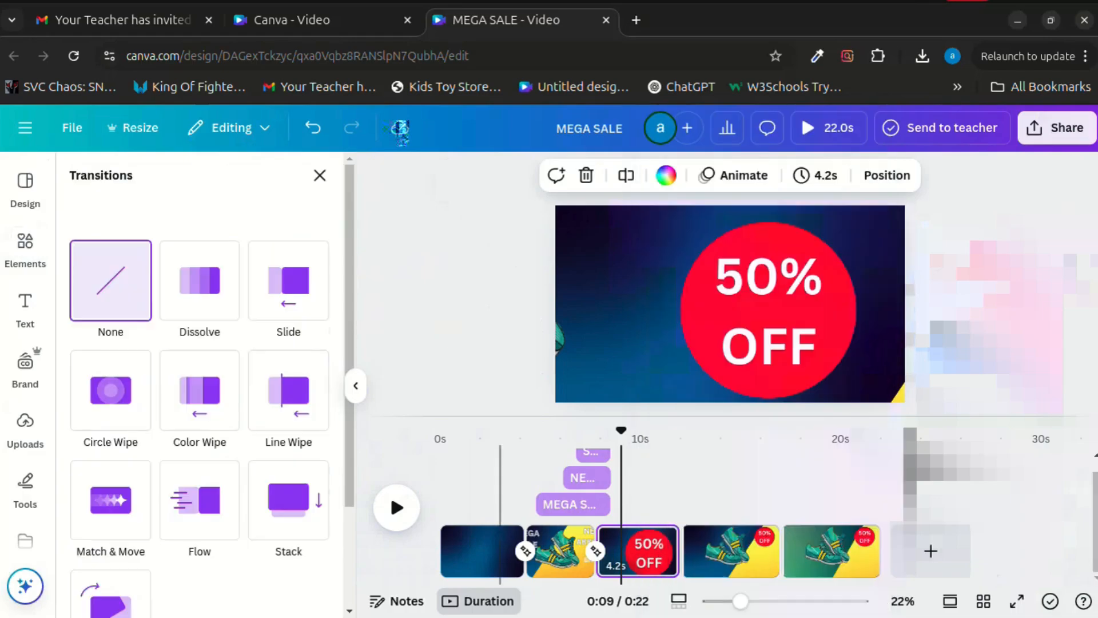
click(110, 500)
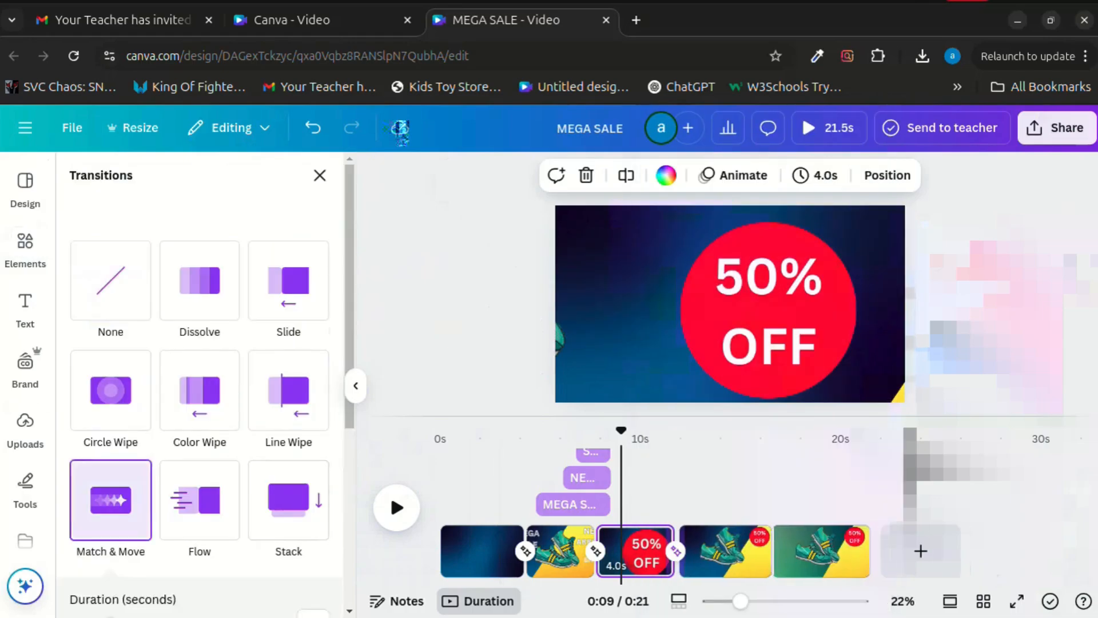
scroll(199, 383, down, 5)
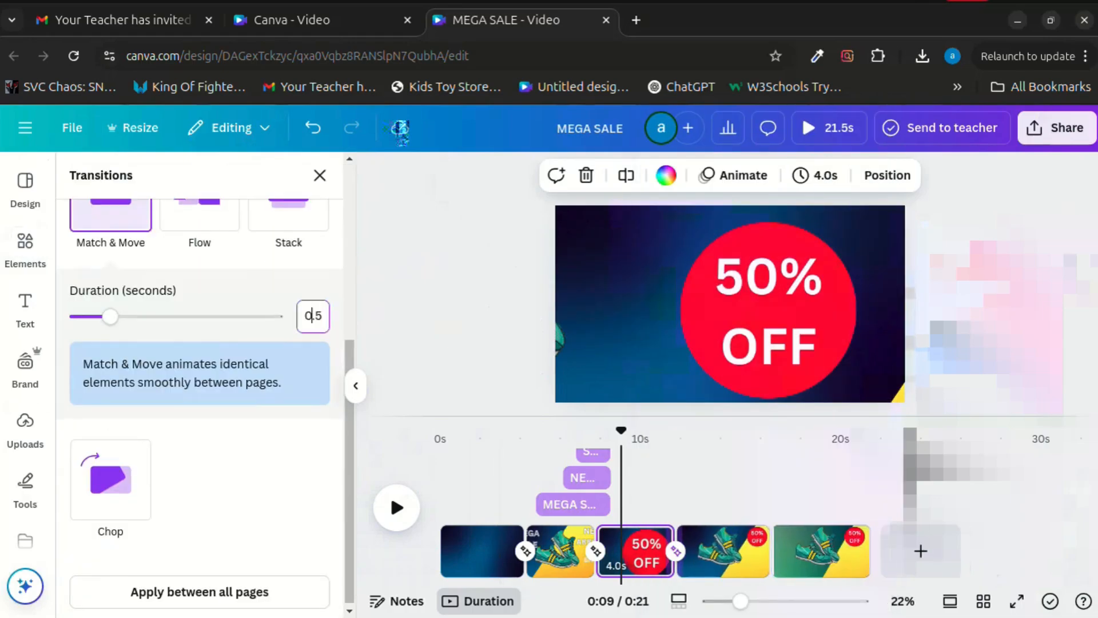
text(1)
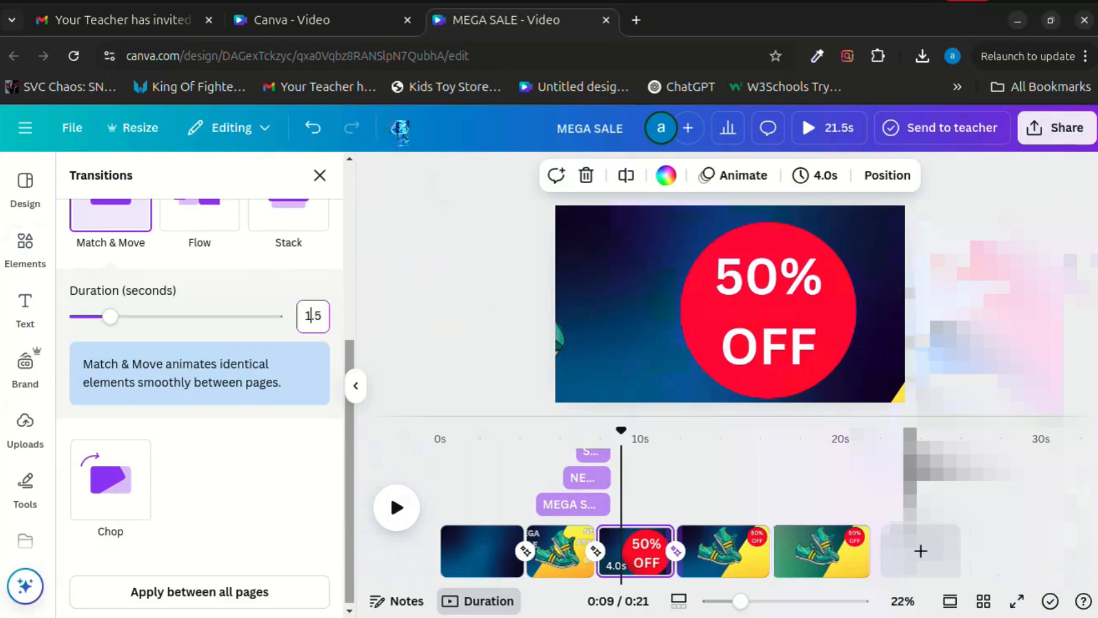
key(Return)
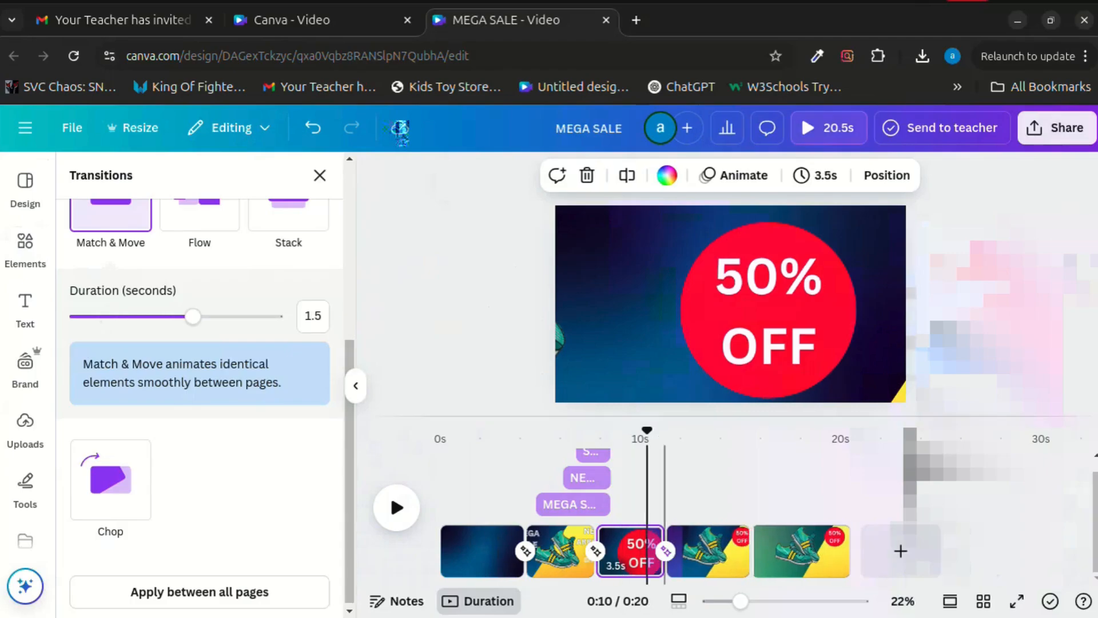
Add a Match & Move transition between the fourth and fifth pages with a duration of 1.5 seconds.
click(708, 550)
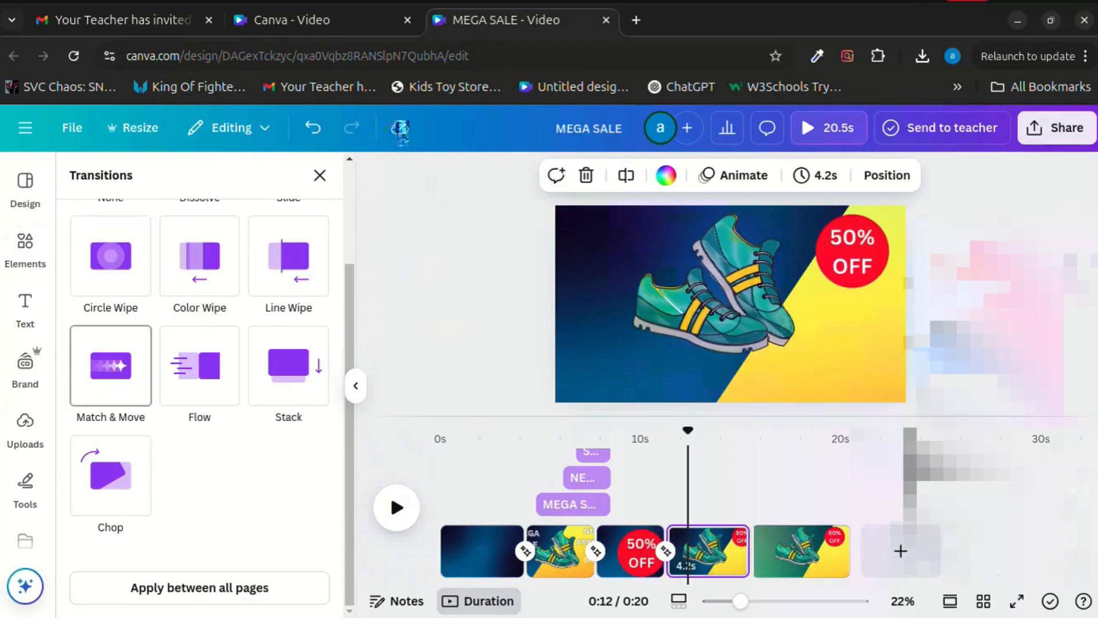
click(111, 366)
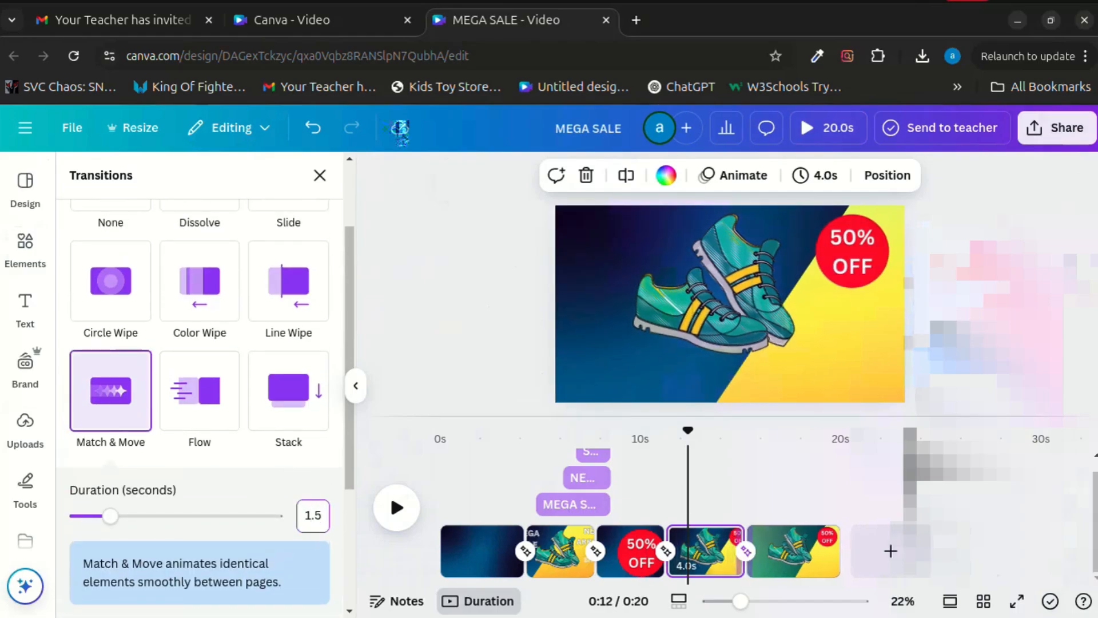
click(722, 550)
click(761, 550)
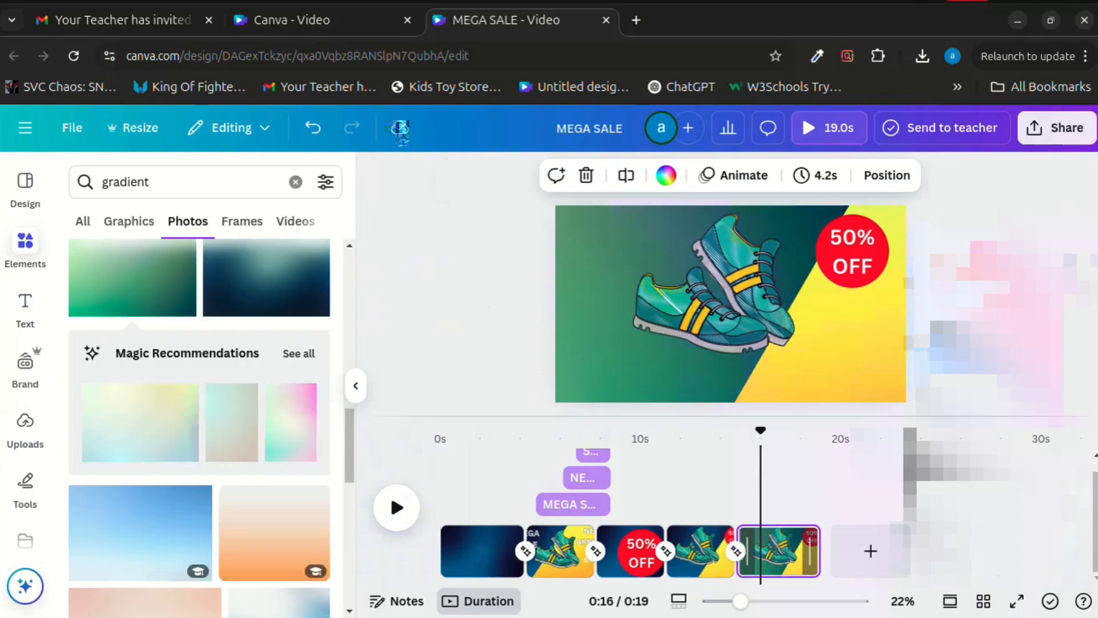
right_click(778, 551)
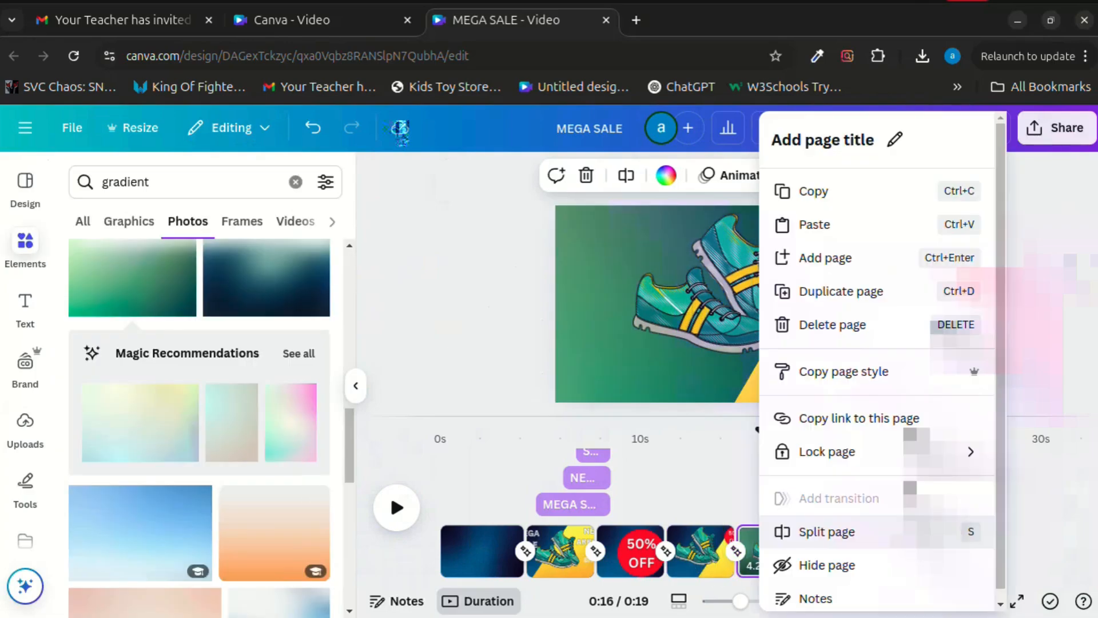
key(Escape)
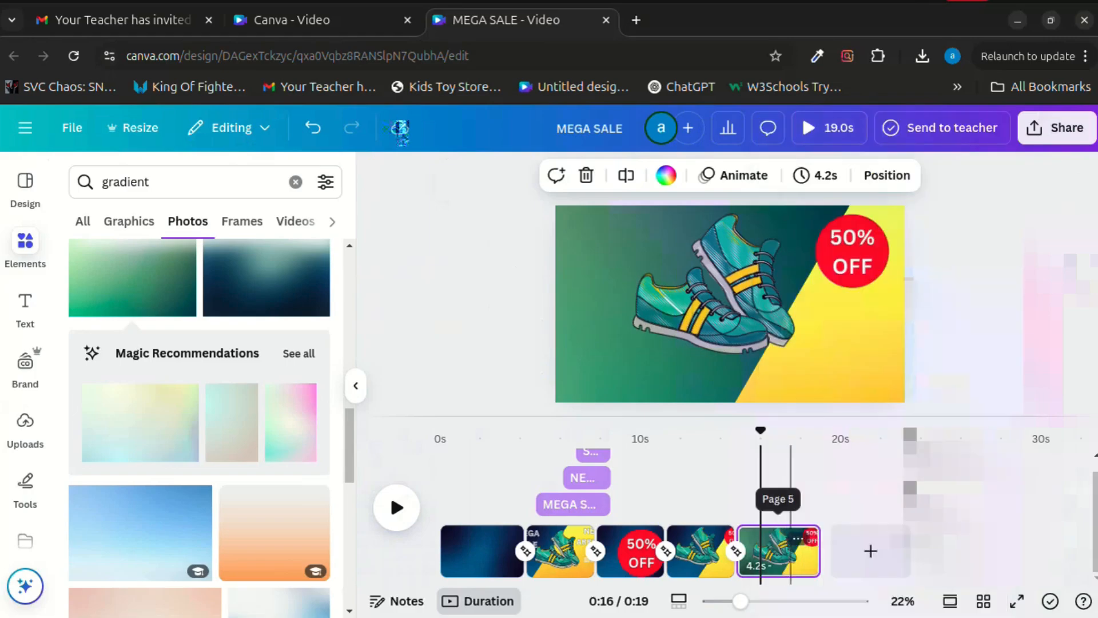
click(792, 551)
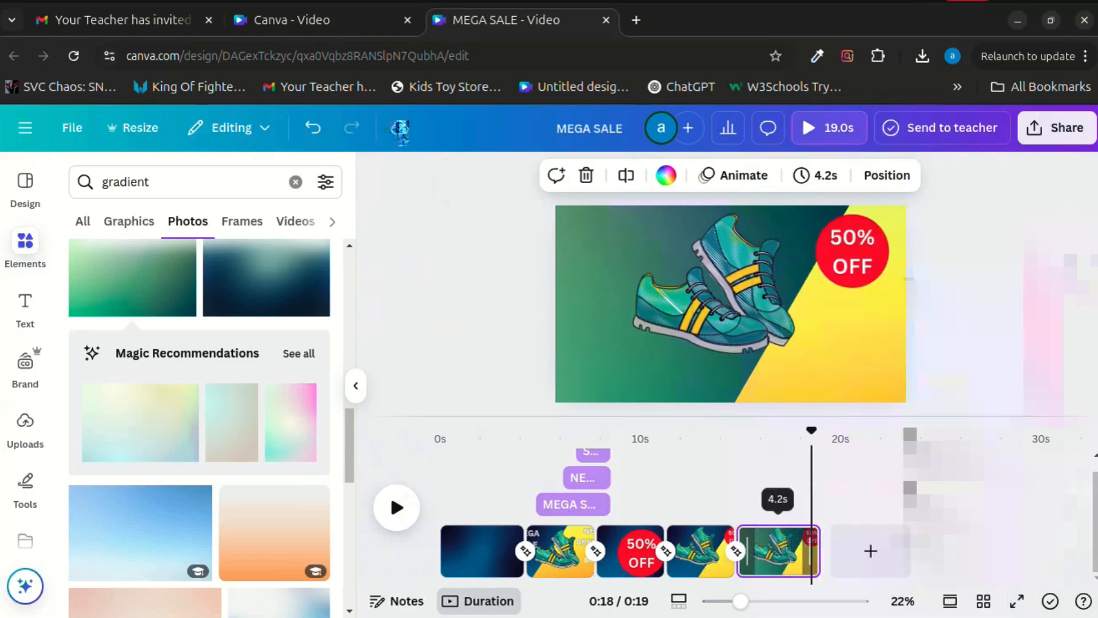
Shorten the fourth page to about 2.3 seconds and the fifth page to about 2.6 seconds on the timeline.
click(713, 551)
drag(724, 550, 702, 550)
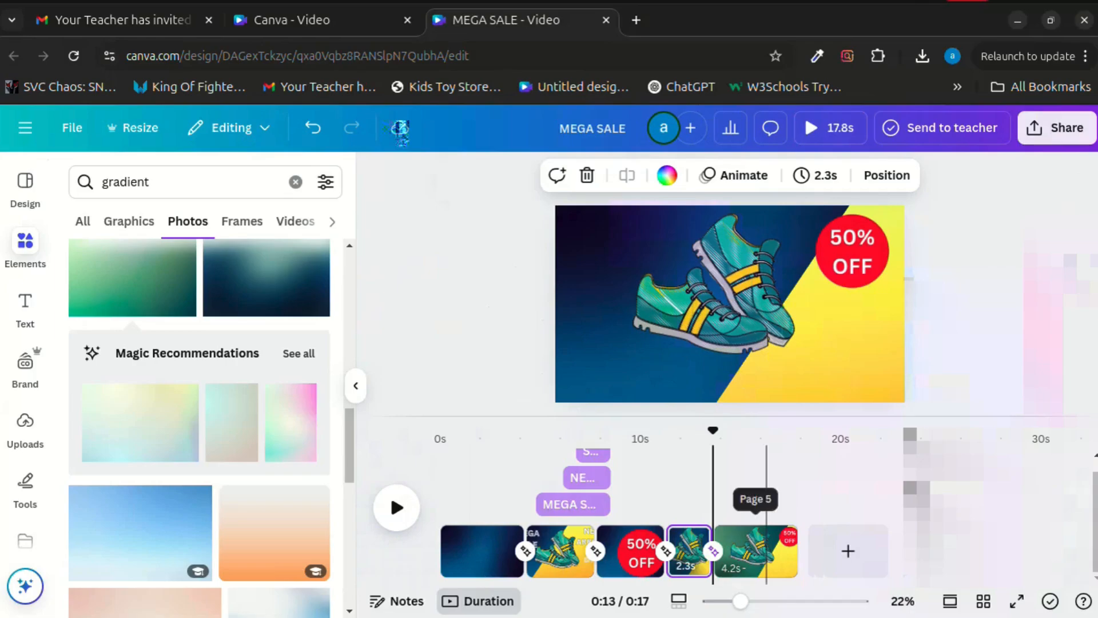
click(766, 550)
drag(783, 551, 759, 551)
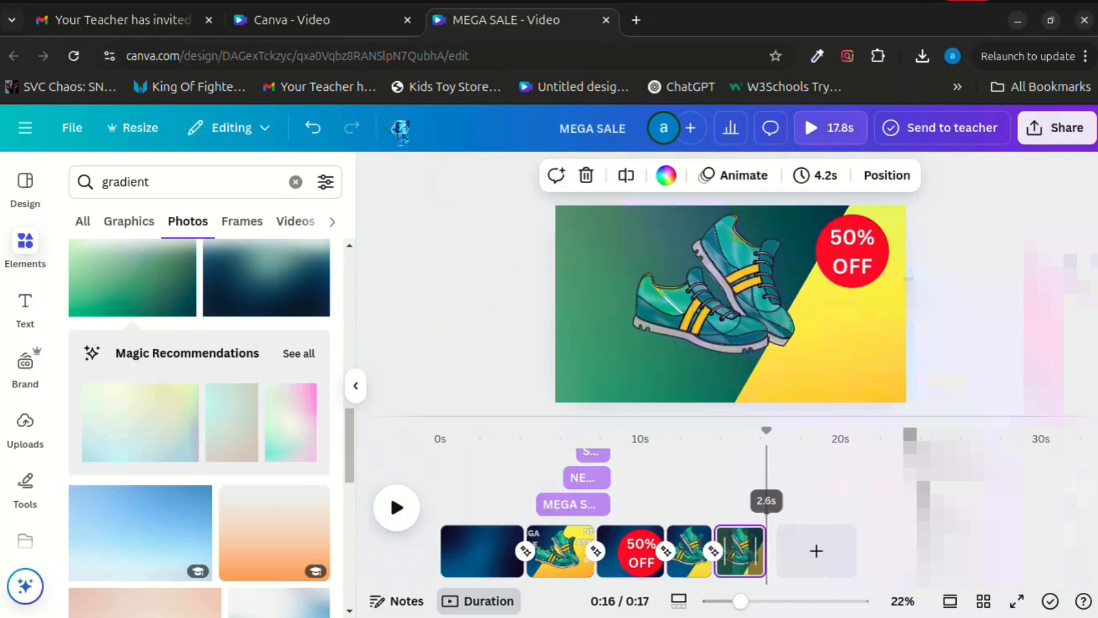
Shorten the first page to 3.0 seconds on the timeline.
drag(767, 430, 440, 429)
click(491, 549)
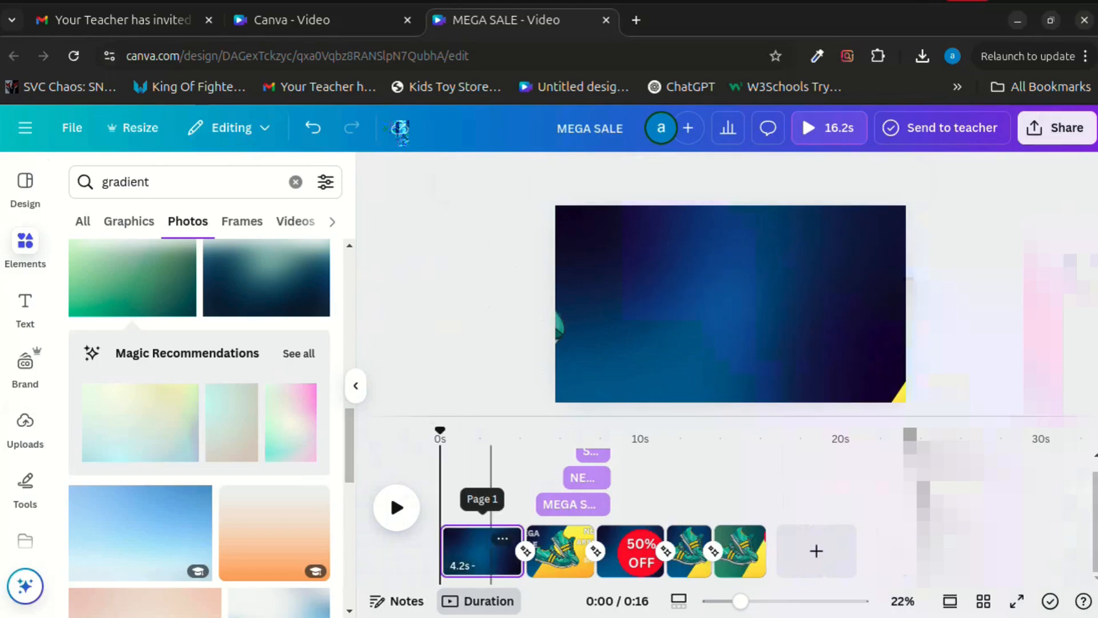
drag(521, 551, 501, 551)
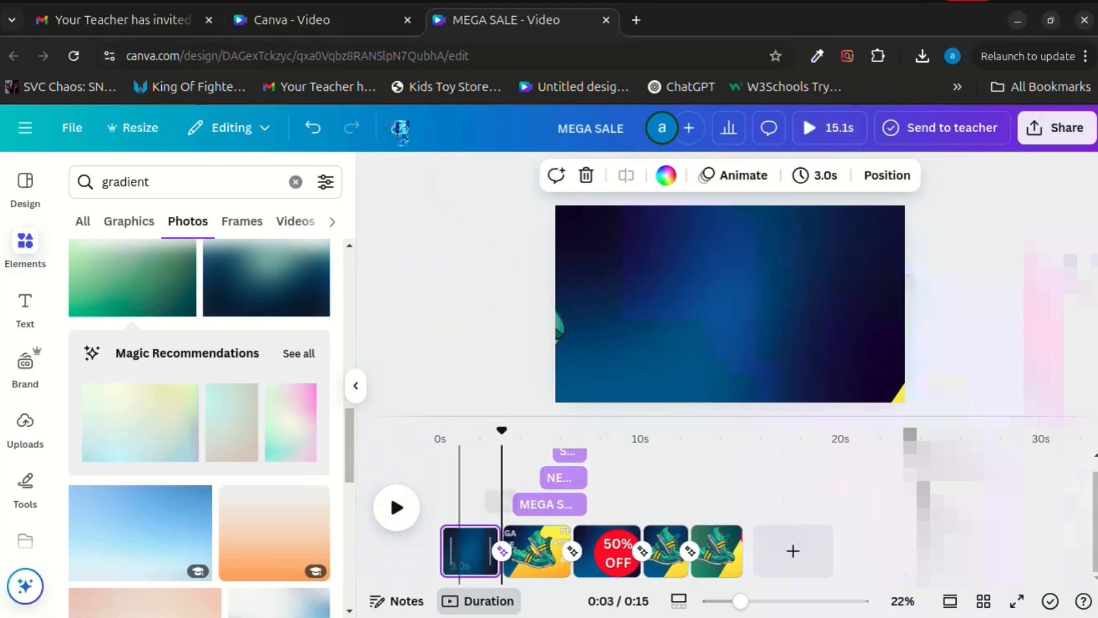
Play the video from within the first page to review the page transitions and heading animations.
key(space)
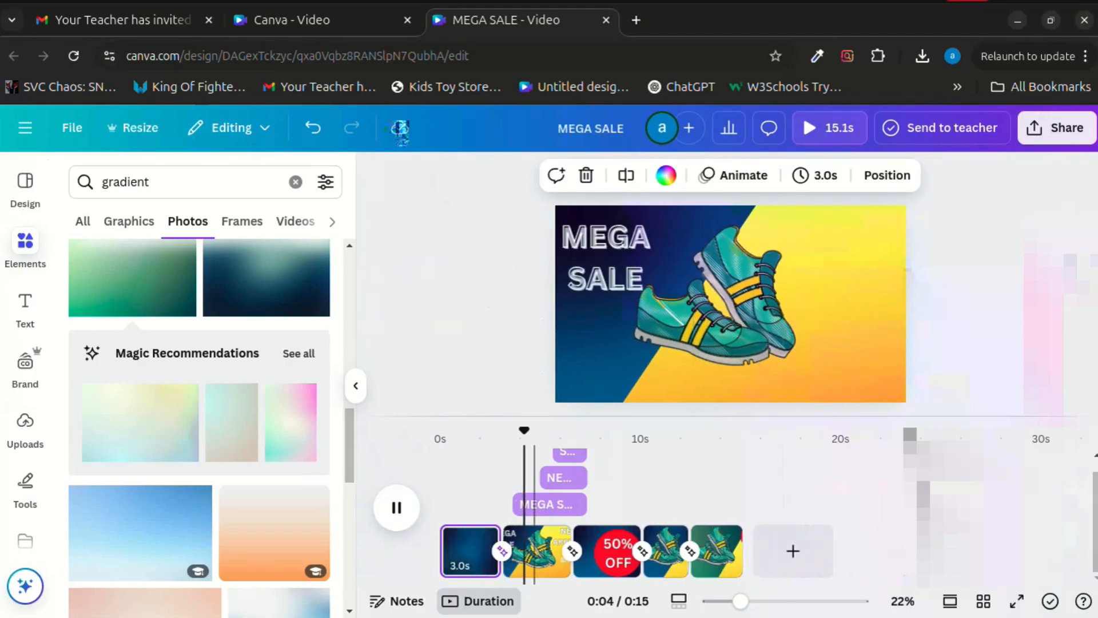
drag(537, 430, 470, 431)
click(397, 508)
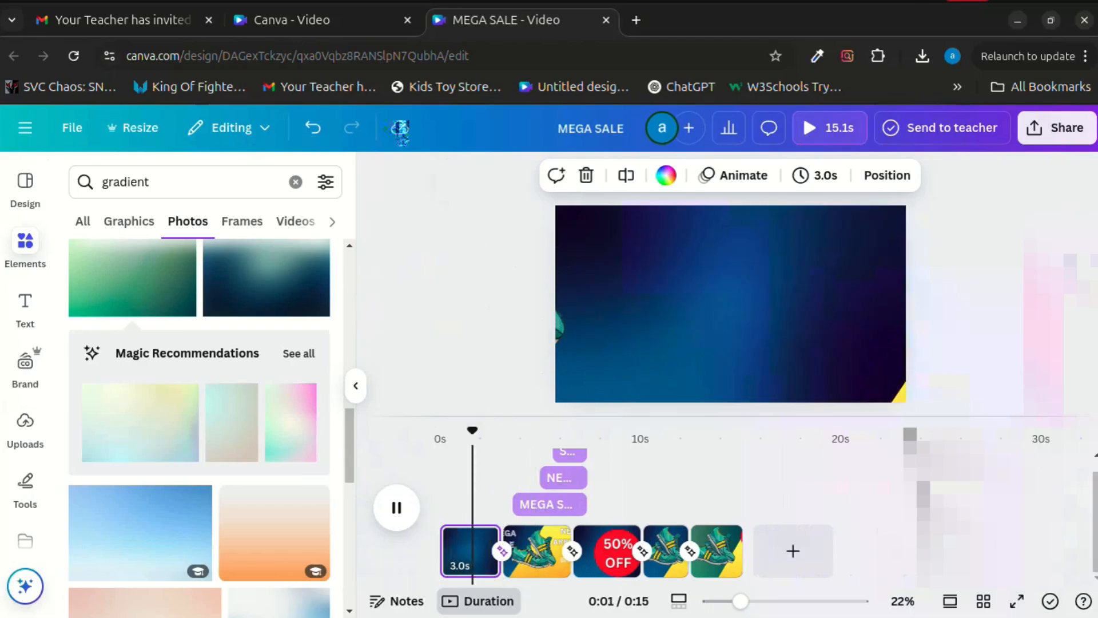